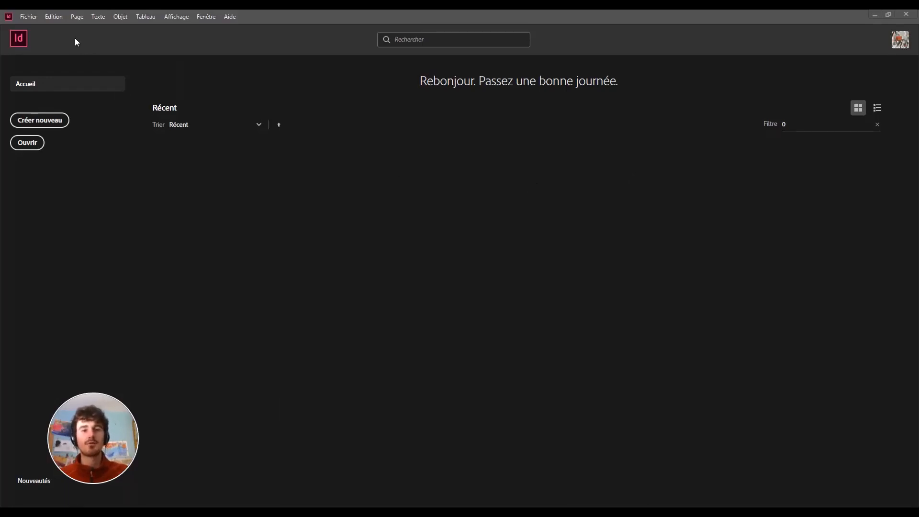
Open the Fichier menu from the InDesign welcome screen.
click(32, 16)
Create a new single-page A4 print document, 210 × 297 mm, with 12,7 mm margins.
mouse_move(48, 26)
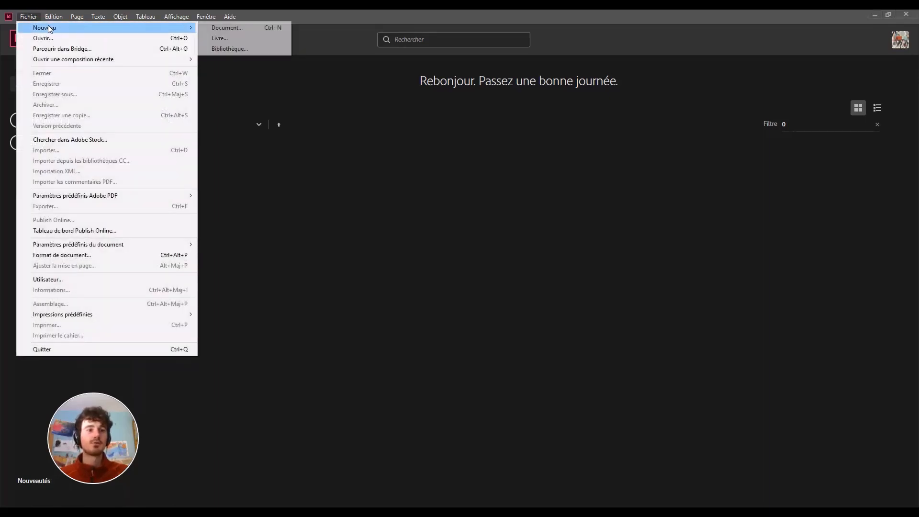
click(209, 28)
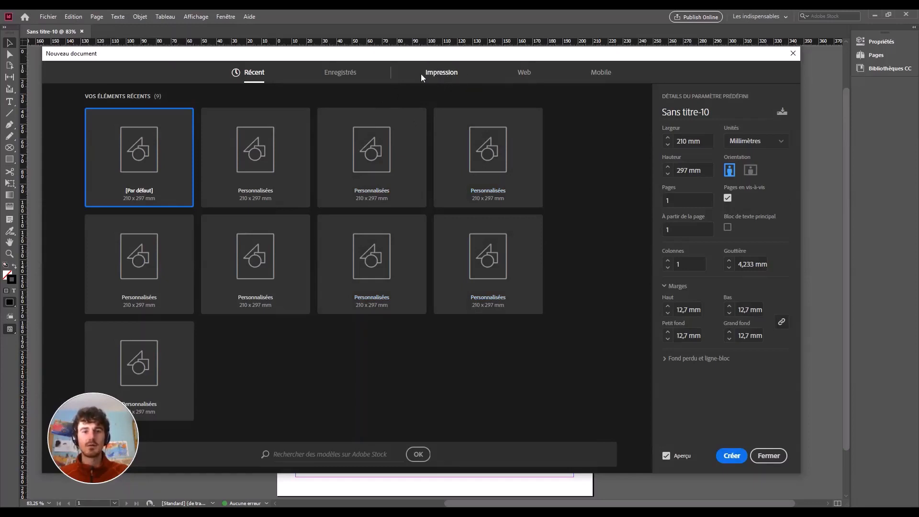
click(442, 75)
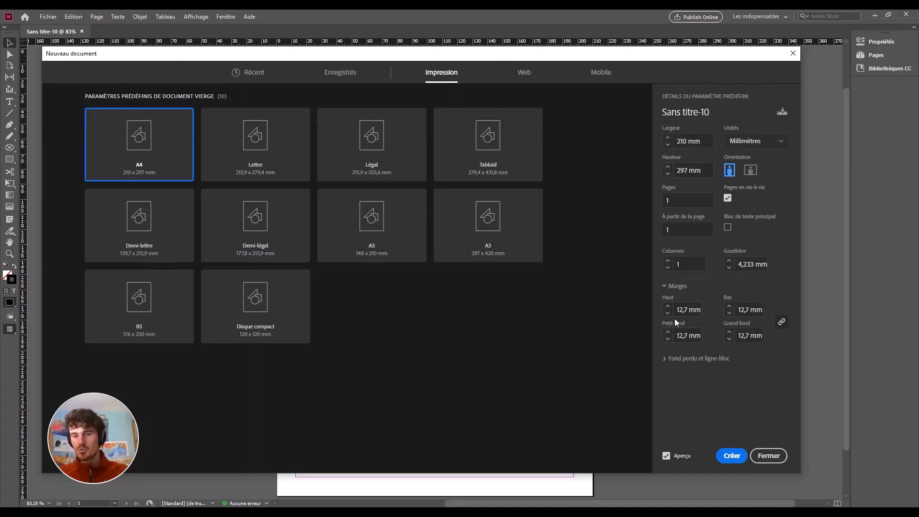
click(736, 459)
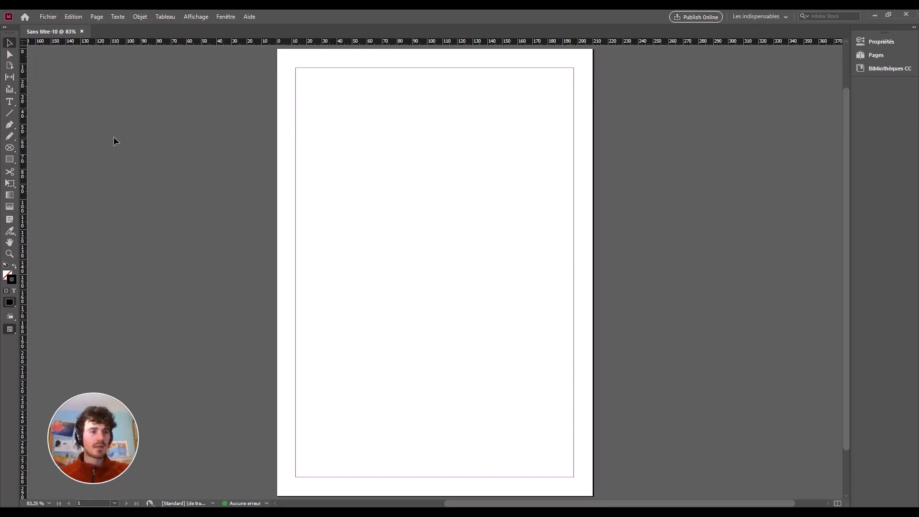
Select the Rectangle tool in the left toolbar.
click(12, 161)
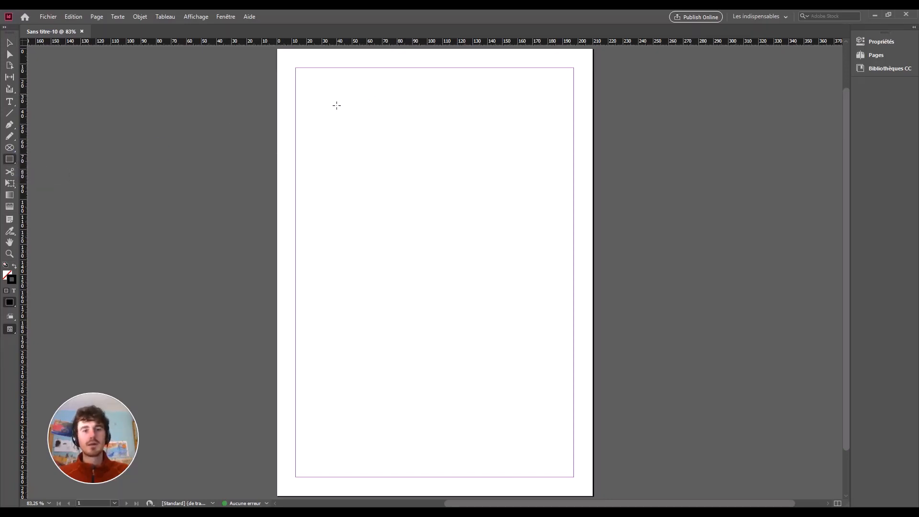
drag(331, 101, 489, 262)
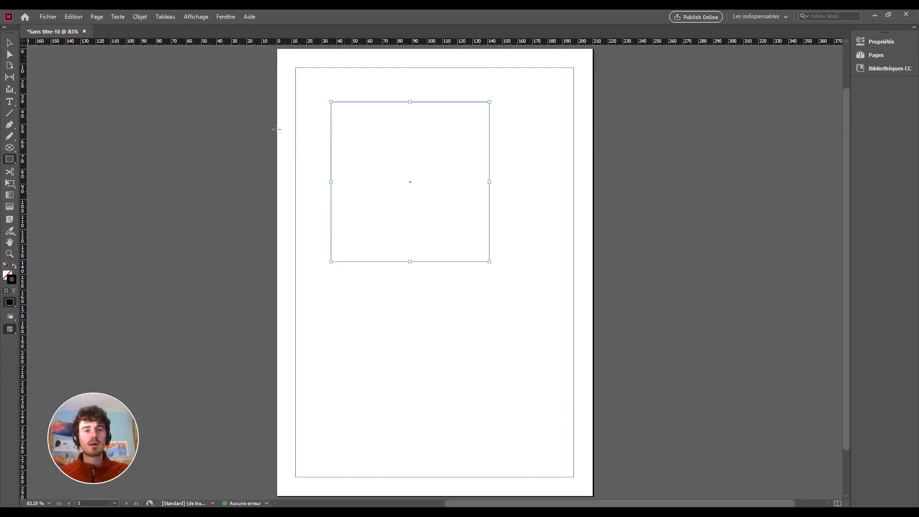
key(v)
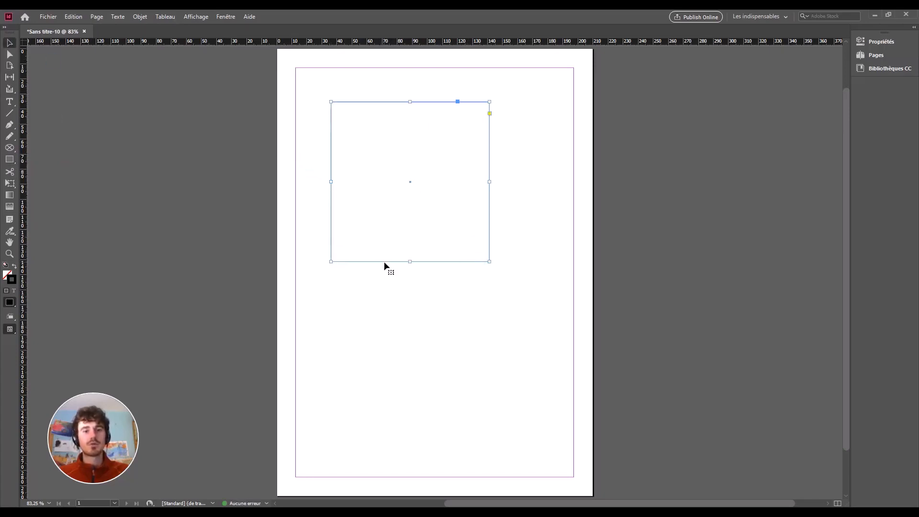
drag(383, 262, 410, 274)
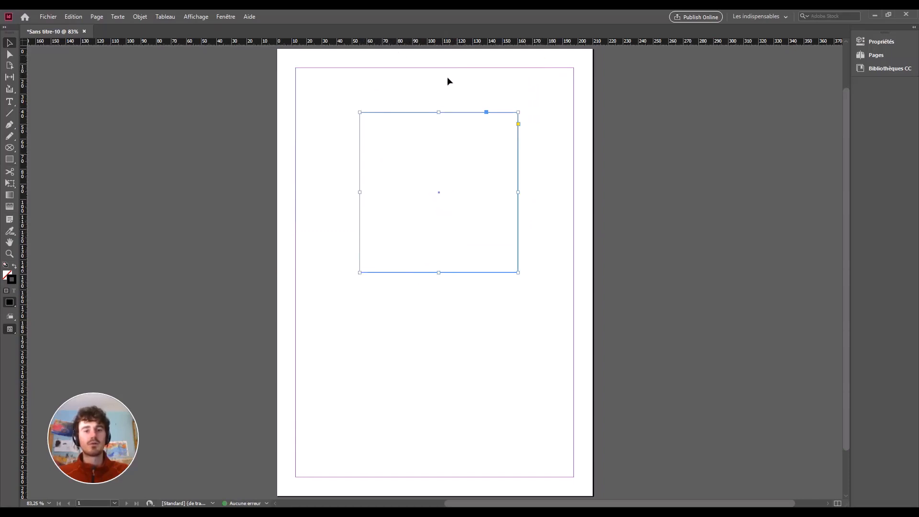
key(ctrl+z)
key(ctrl+z)
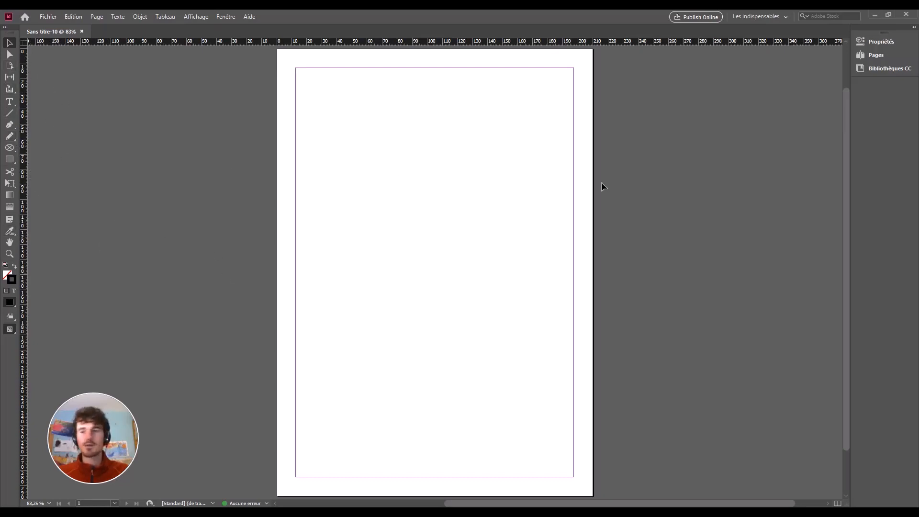
Close the Bibliothèques CC panel and switch to the Avancé workspace.
right_click(880, 69)
click(837, 75)
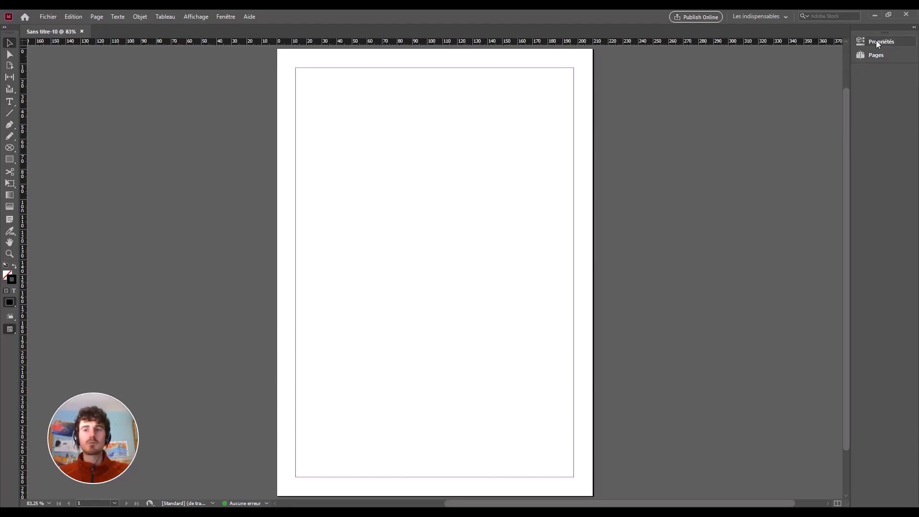
click(776, 19)
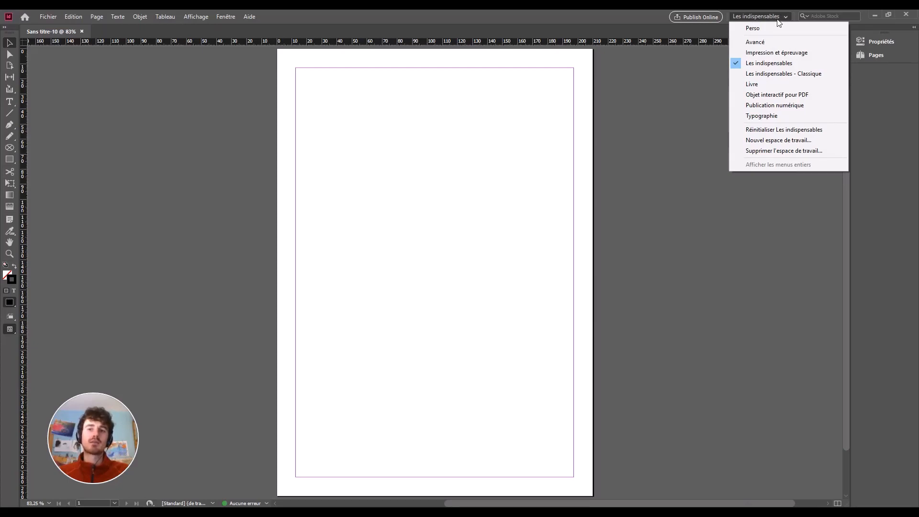
click(761, 44)
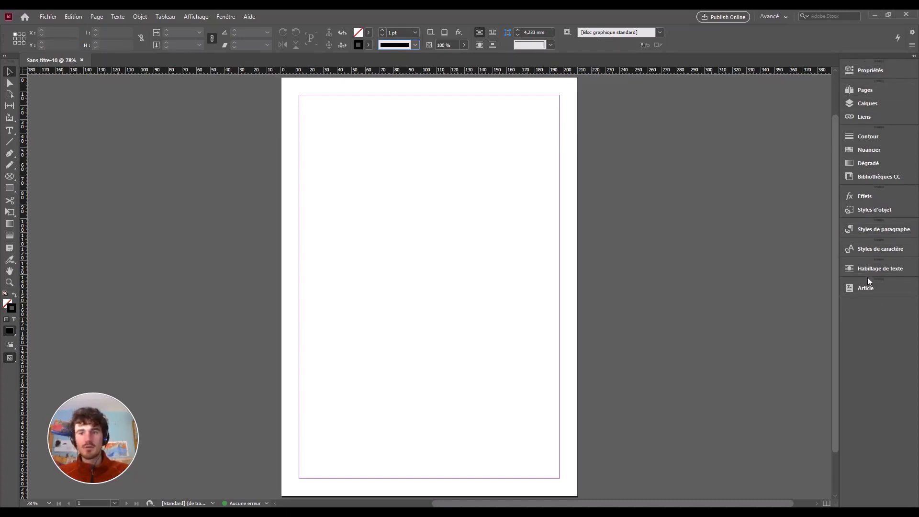
Reorder the Propriétés panel in the dock and browse the Fenêtre menu without choosing anything.
drag(872, 70, 888, 58)
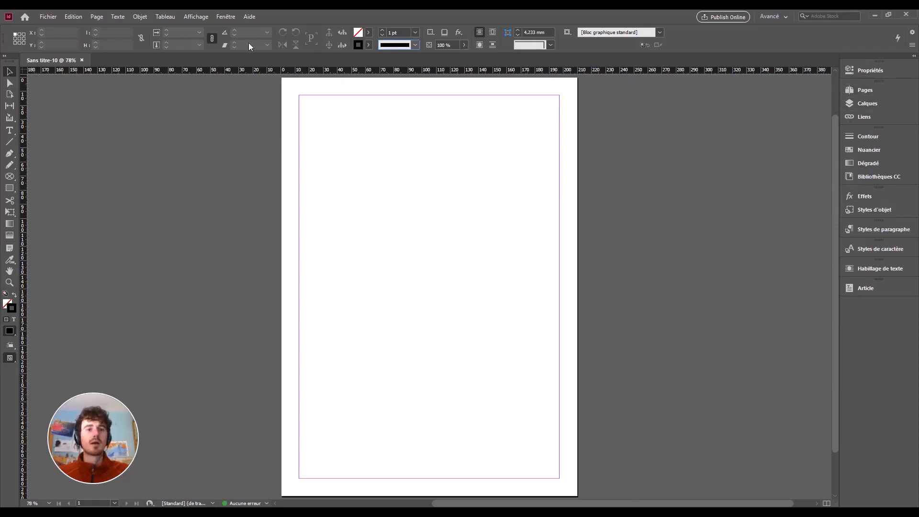
click(224, 17)
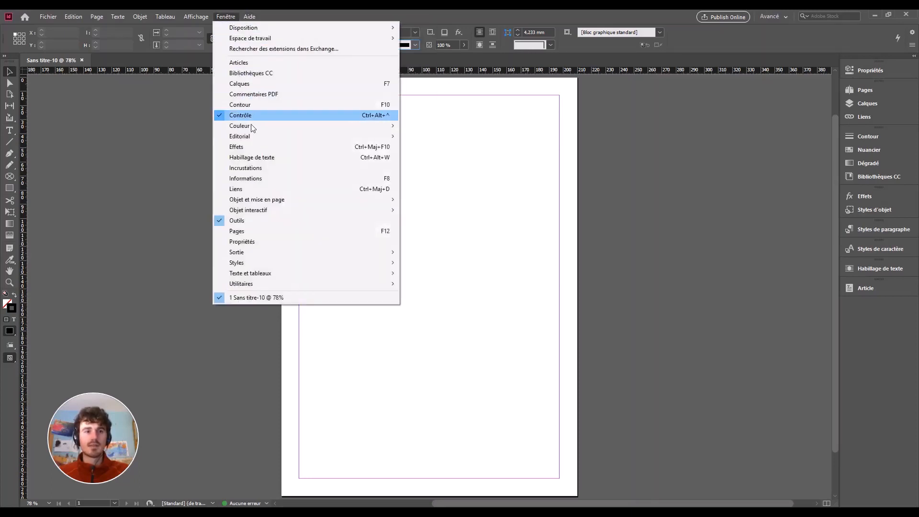
mouse_move(255, 198)
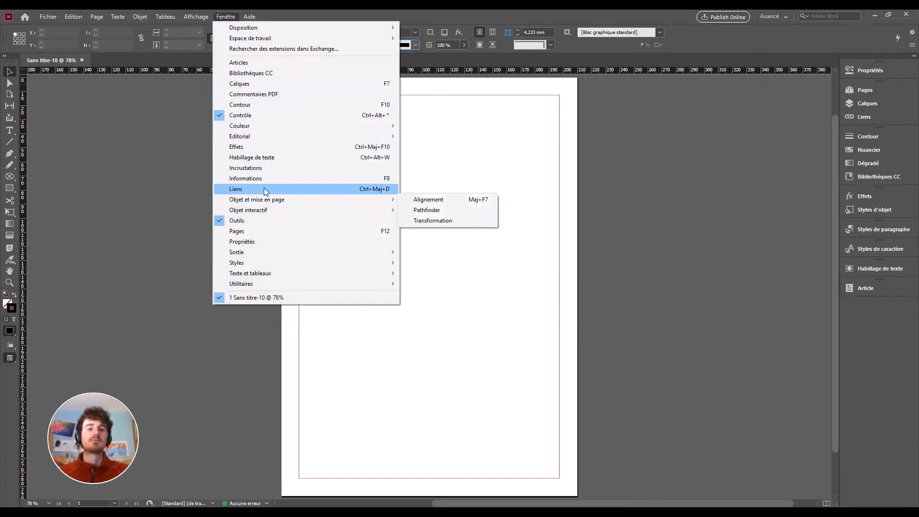
click(317, 160)
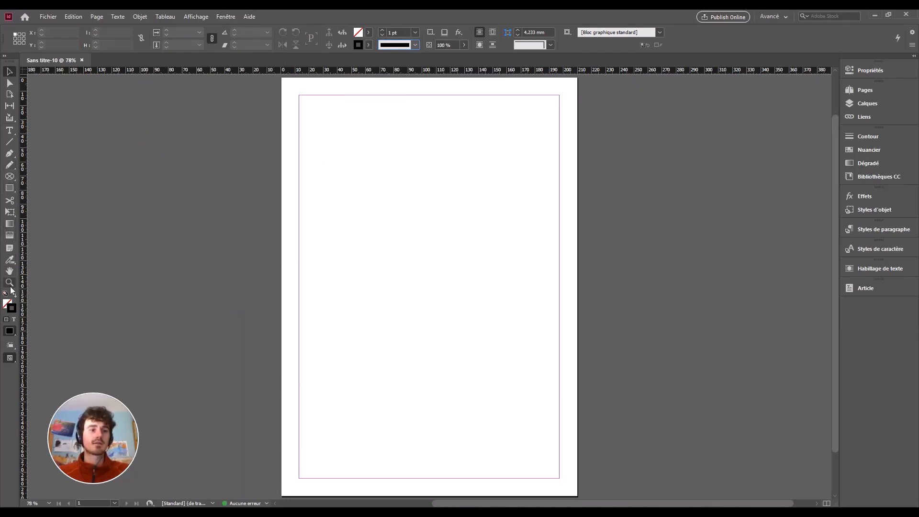
Draw a 184,6 × 271,6 mm text frame aligned to the margins at 12,7 mm, 12,7 mm.
click(9, 130)
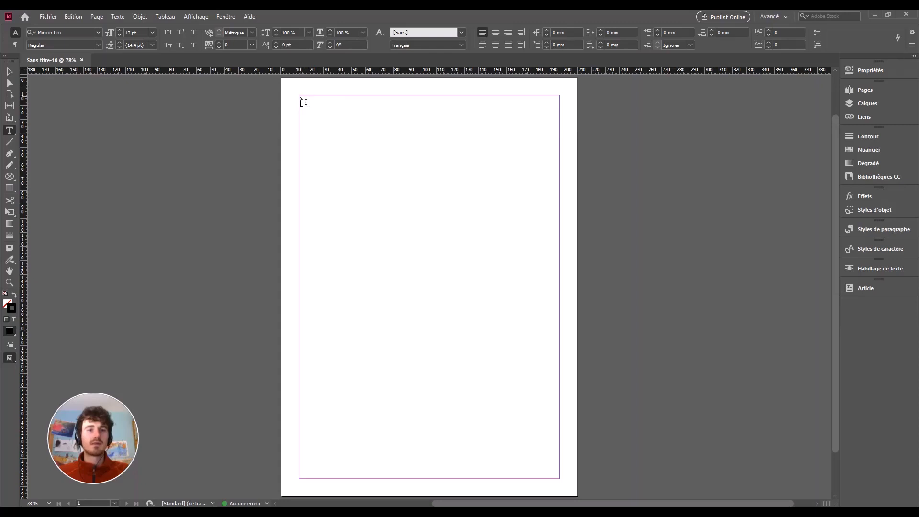
drag(303, 98, 565, 482)
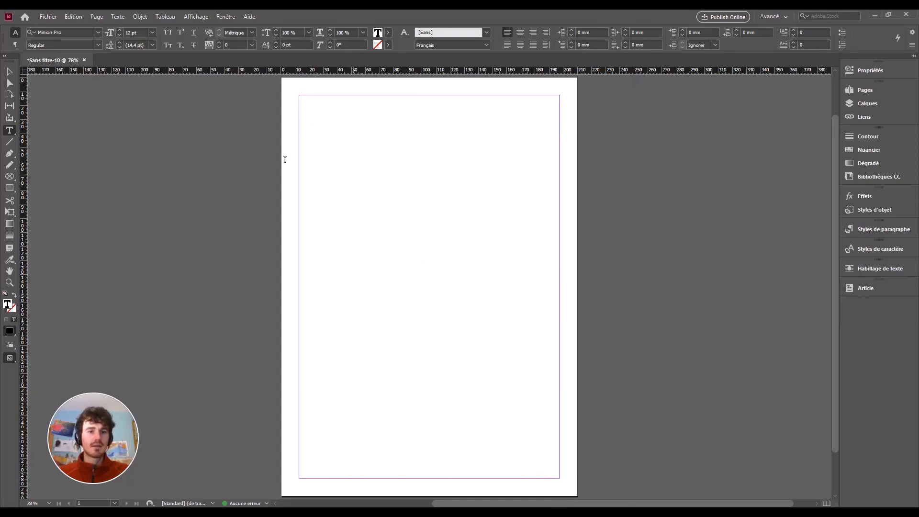
click(9, 71)
drag(400, 227, 435, 242)
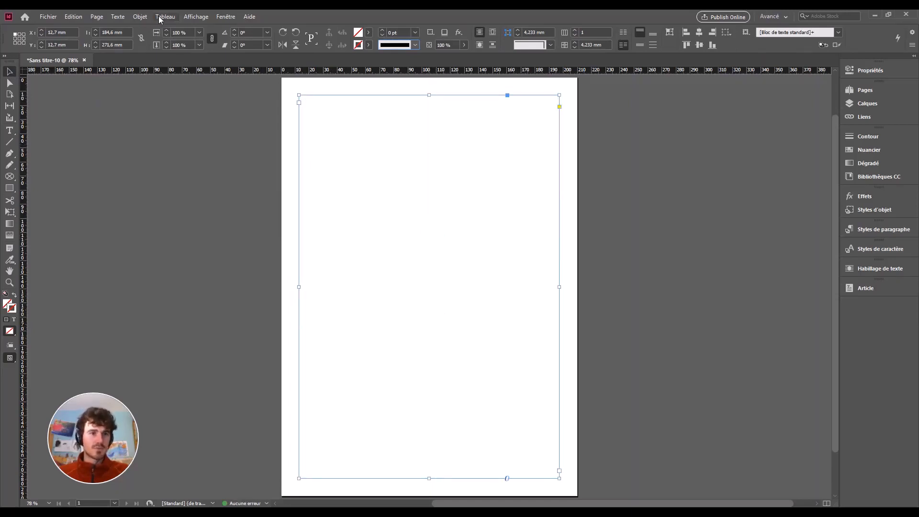
click(115, 17)
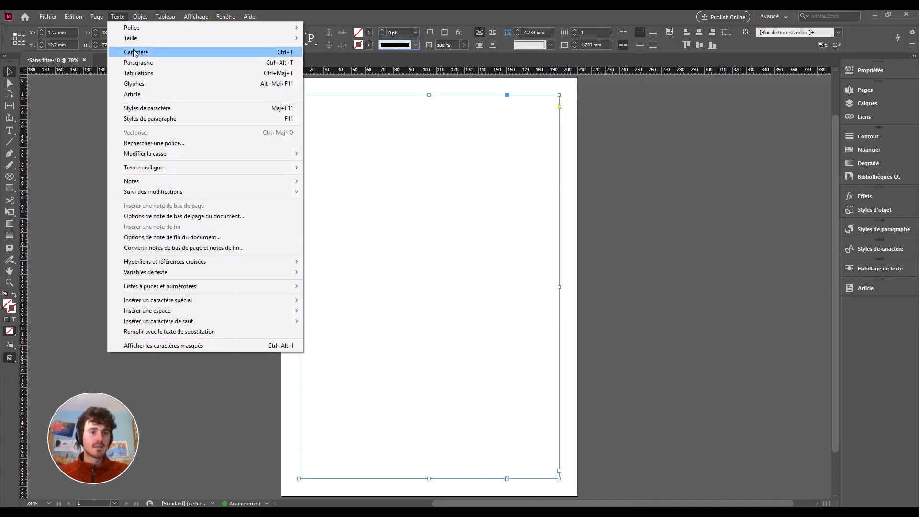
Fill the margin-sized frame using Texte > Remplir avec le texte de substitution.
click(205, 332)
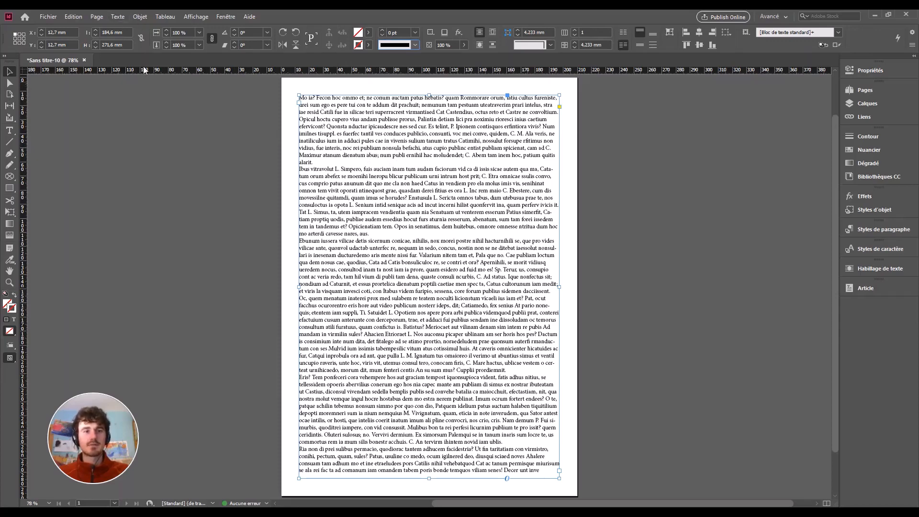
click(118, 16)
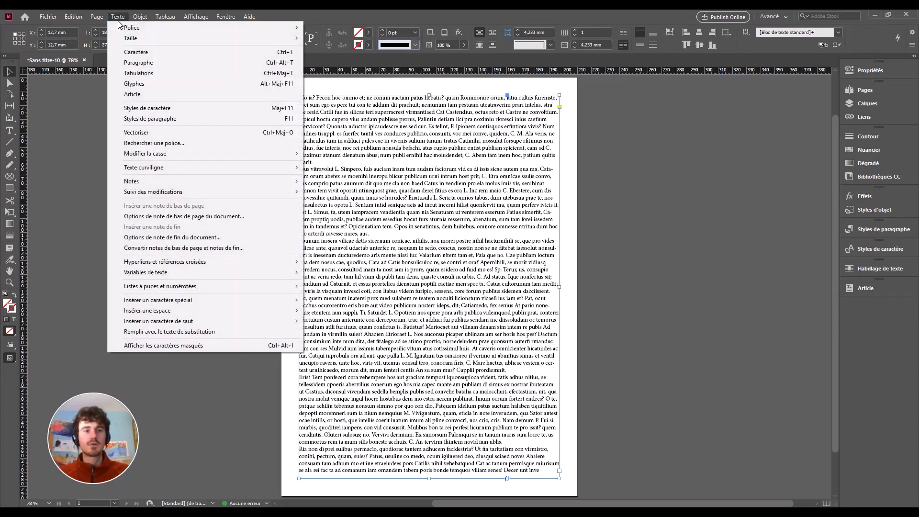
click(208, 334)
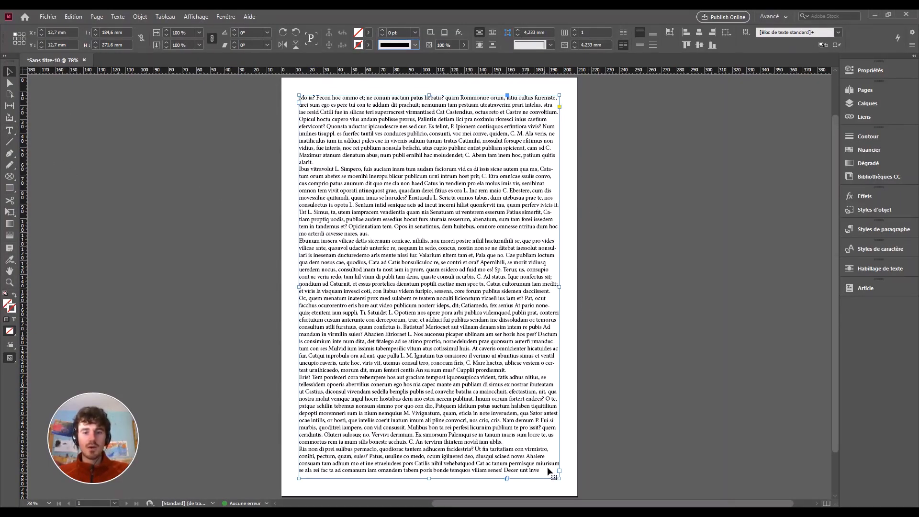
click(9, 130)
Select all the placeholder text, apply Justifier tout, then deselect it.
drag(299, 99, 607, 476)
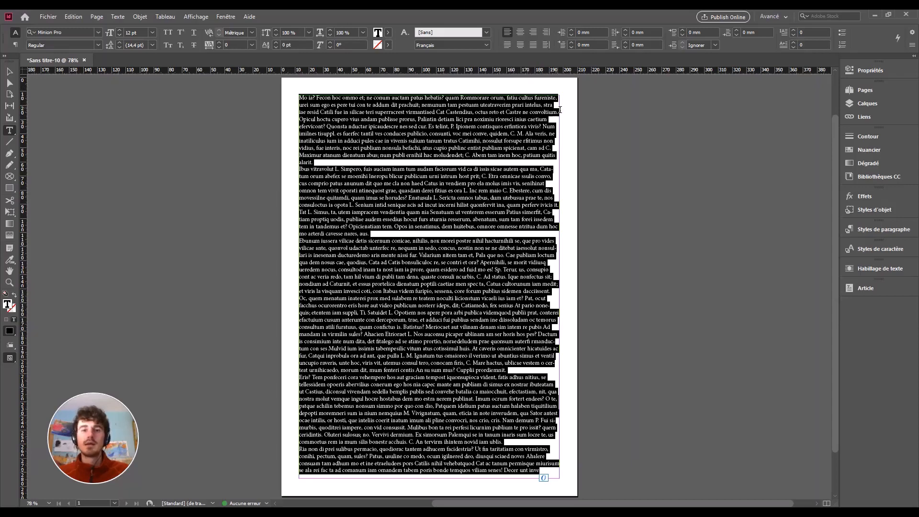
click(509, 46)
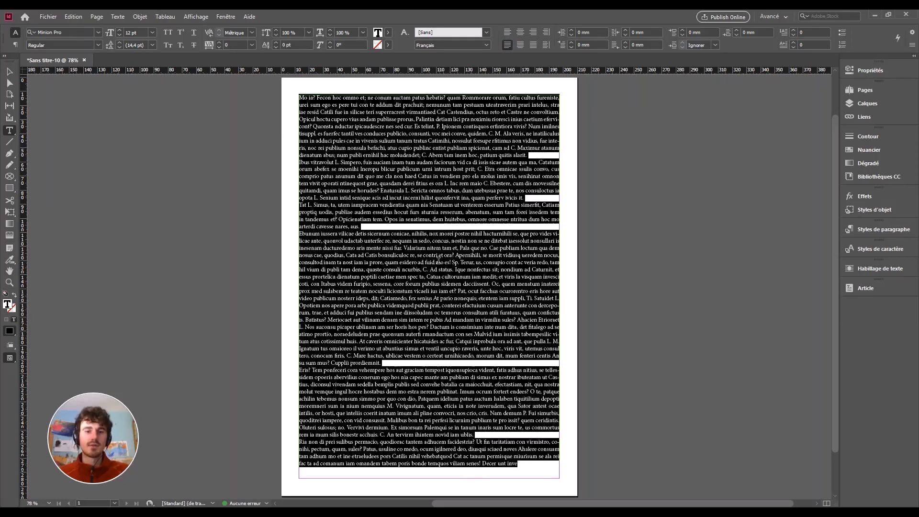
click(423, 233)
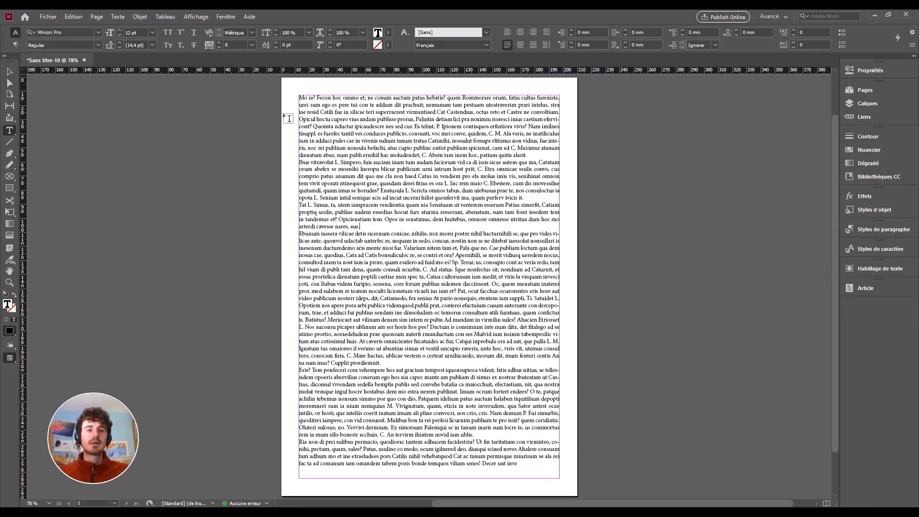
click(9, 71)
drag(434, 97, 424, 325)
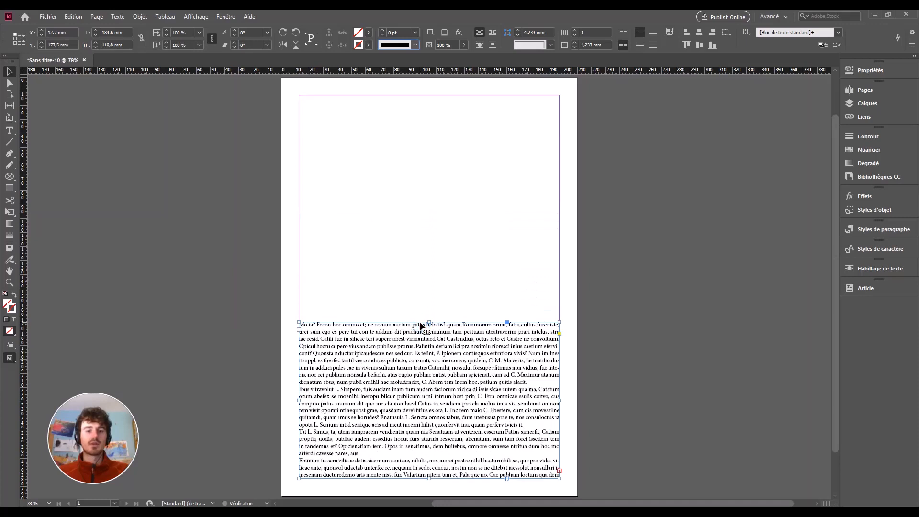
click(559, 472)
click(425, 221)
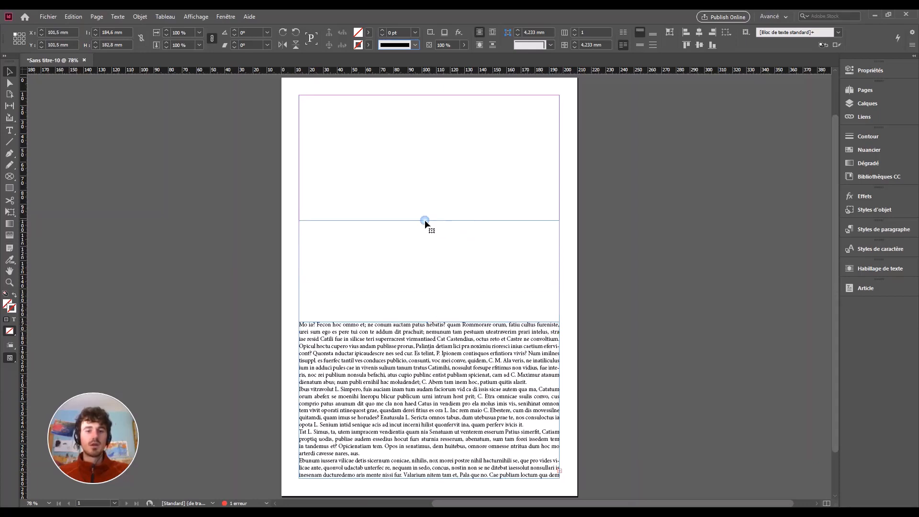
drag(432, 221, 435, 203)
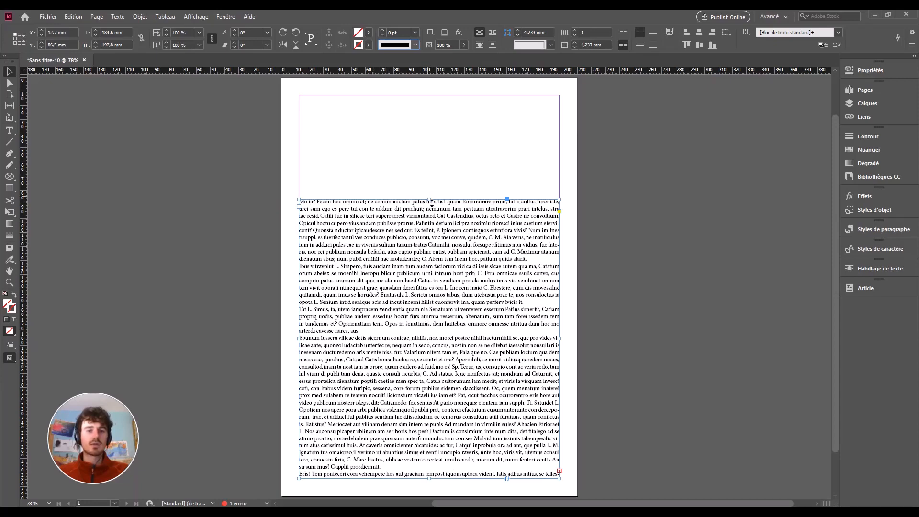
drag(434, 203, 435, 96)
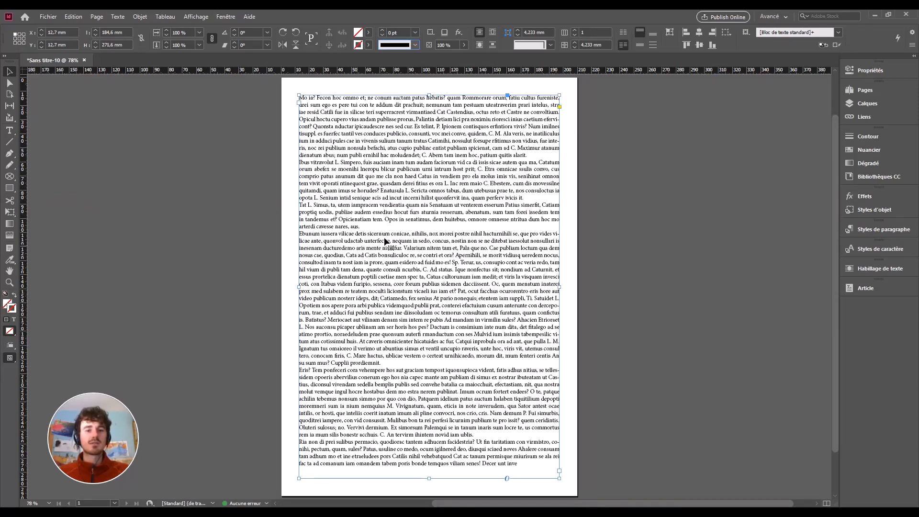
Draw a 133,5 × 133,5 mm circular graphics frame over the body text at 47 mm, 63,5 mm.
click(10, 177)
click(48, 188)
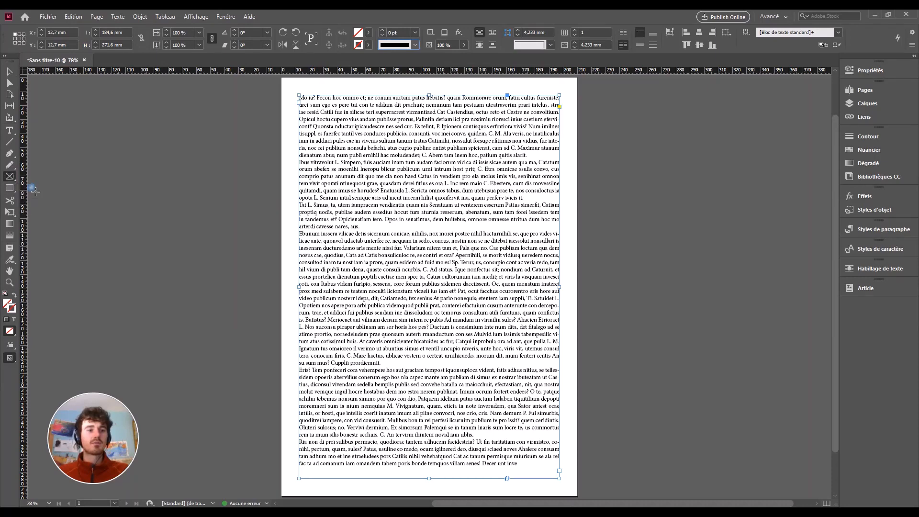
click(9, 177)
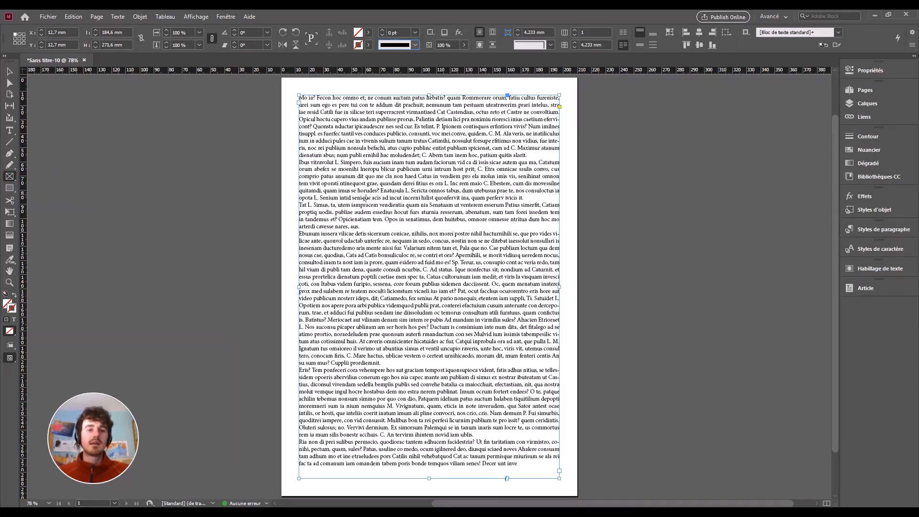
drag(363, 195, 510, 332)
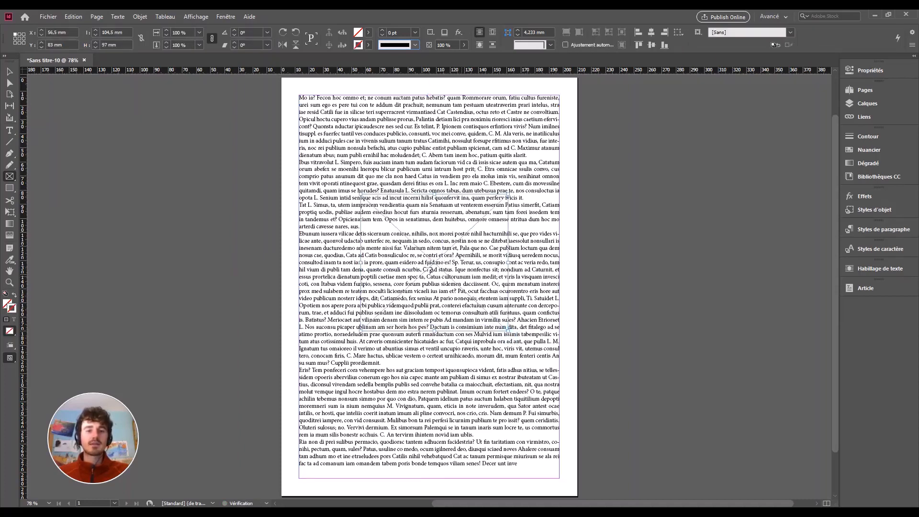
key(ctrl+z)
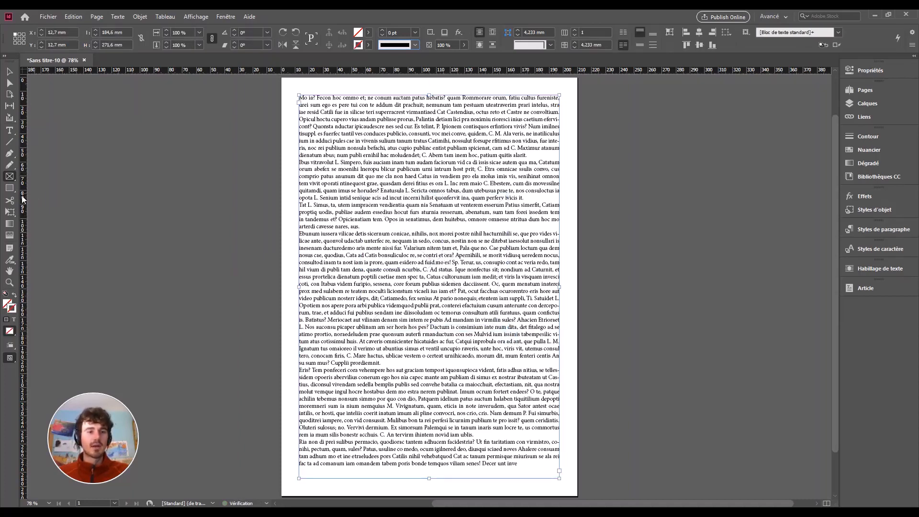
drag(9, 176, 34, 199)
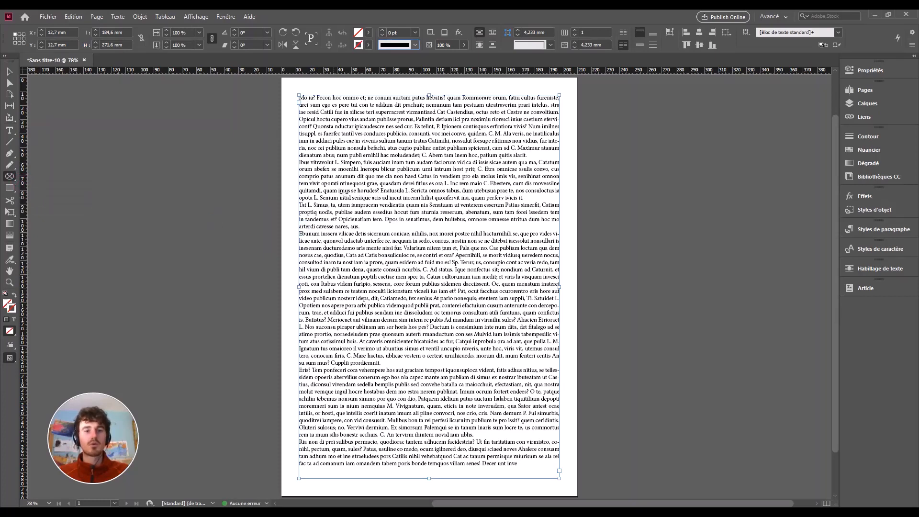
drag(360, 168, 506, 441)
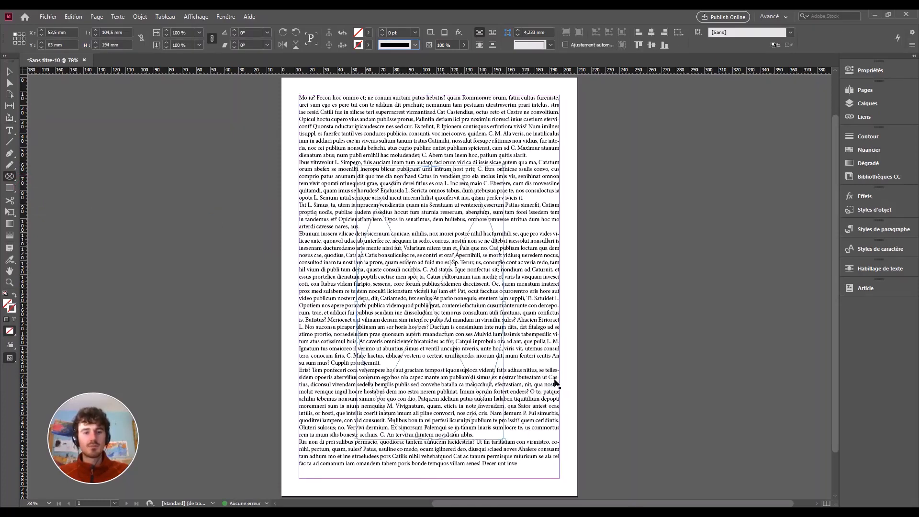
key(ctrl+z)
drag(355, 174, 540, 442)
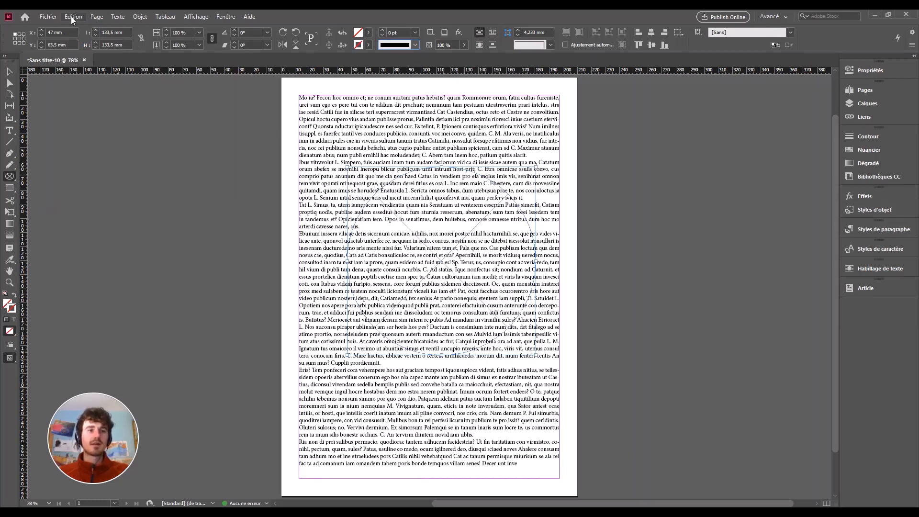
click(50, 16)
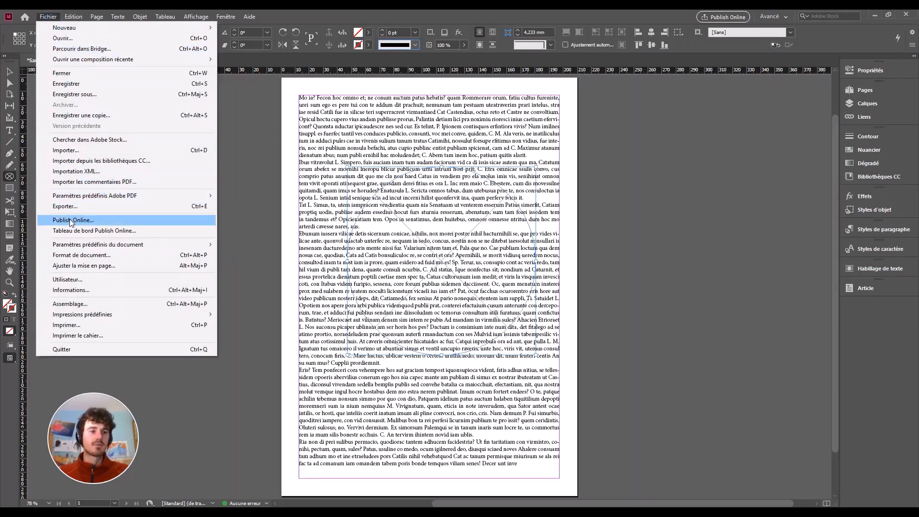
Import the first leafy JPG from the Ressources folder into the circle frame.
click(81, 150)
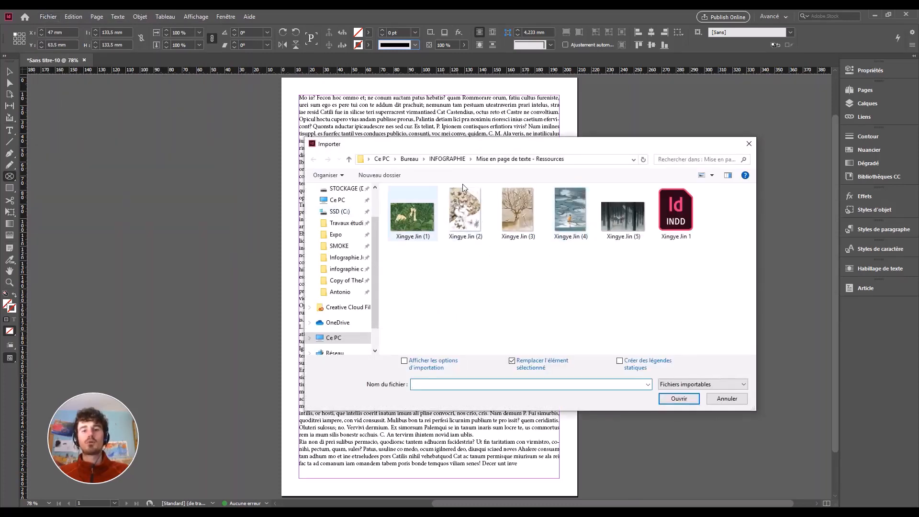
double_click(415, 220)
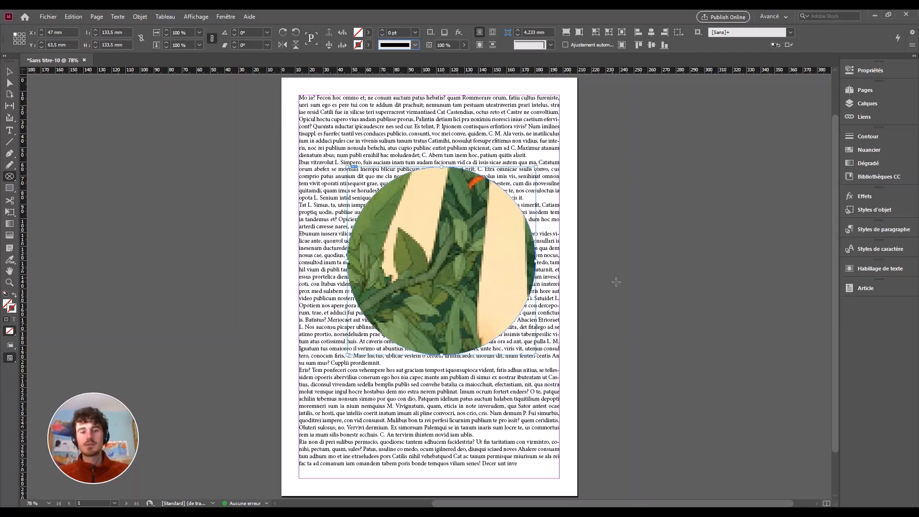
Select the picture inside the circle and scale it down proportionally to about 63%.
scroll(611, 277, down, 4)
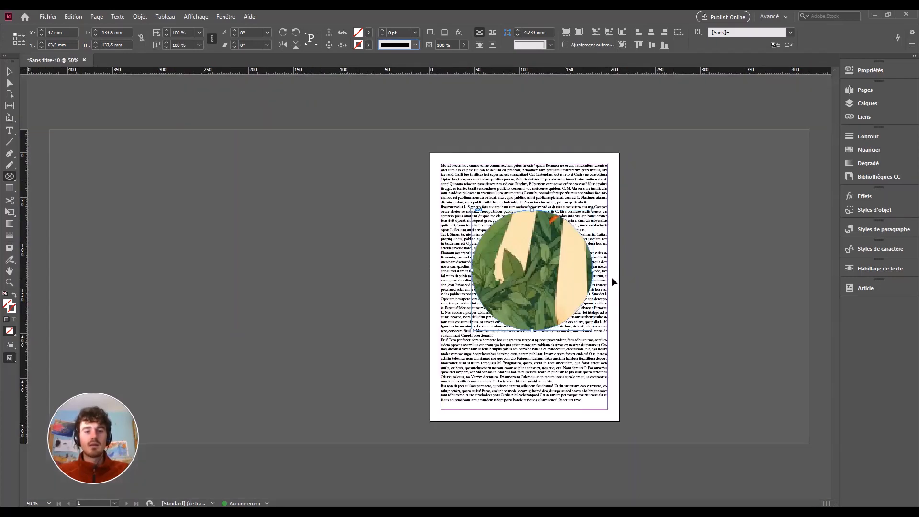
click(10, 72)
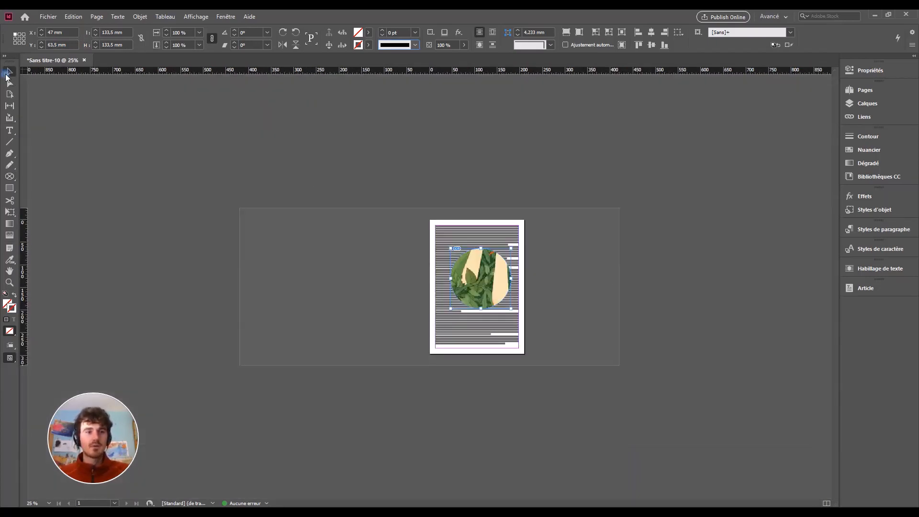
click(485, 287)
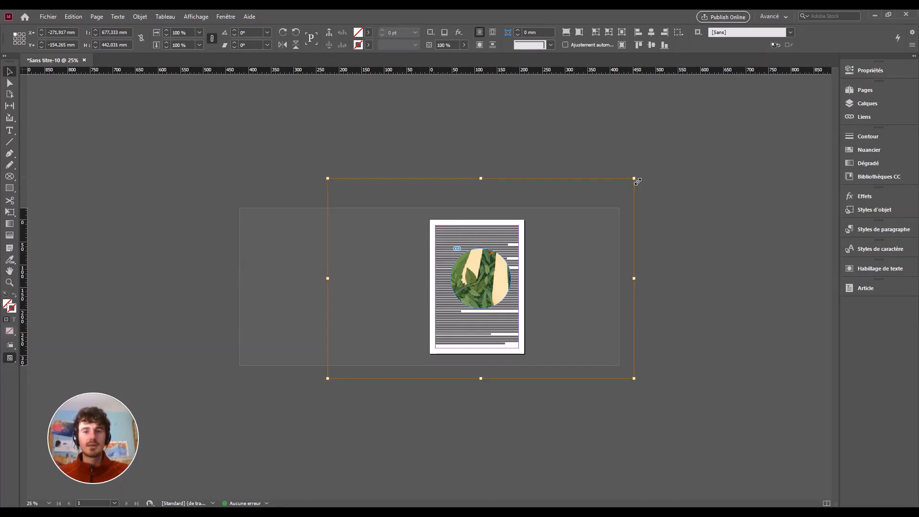
drag(637, 181, 521, 253)
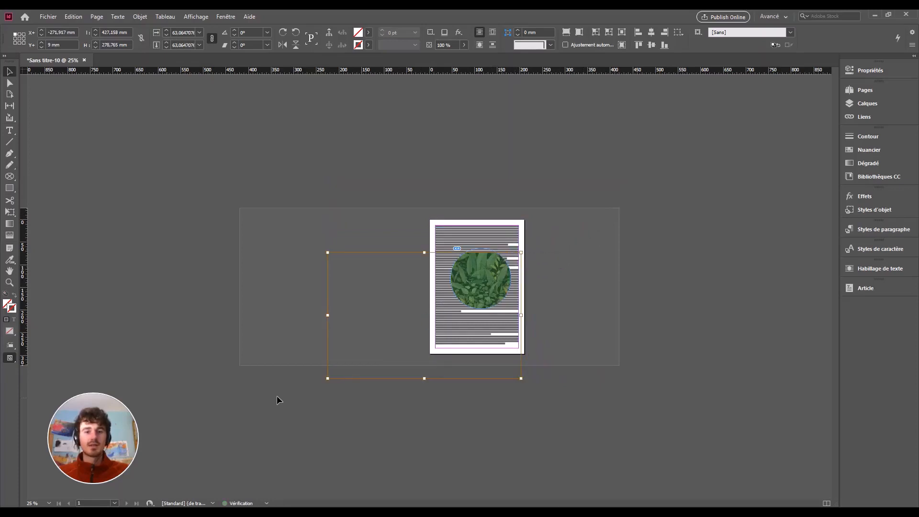
drag(327, 378, 386, 321)
Shift the picture up and right and resize it so the figure fills the circle.
click(438, 302)
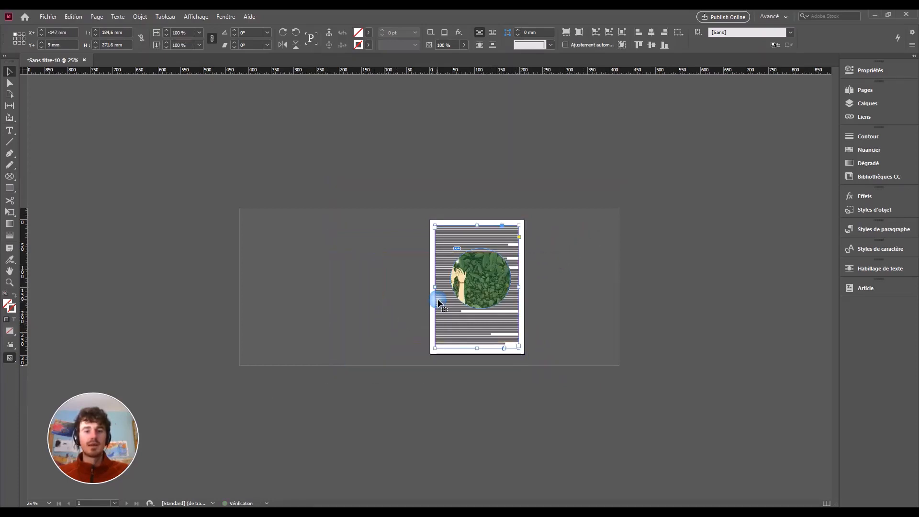
click(484, 286)
click(486, 289)
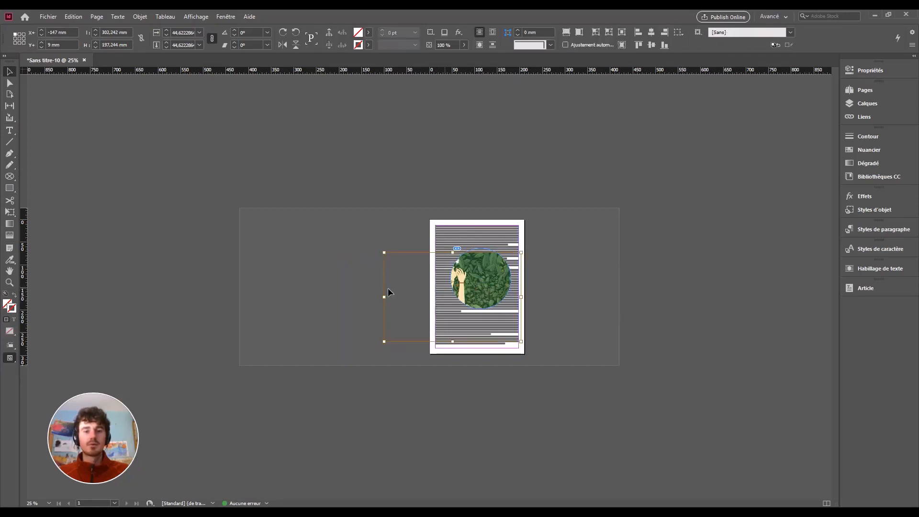
drag(406, 280, 401, 282)
click(472, 287)
drag(450, 301, 457, 286)
drag(394, 239, 412, 253)
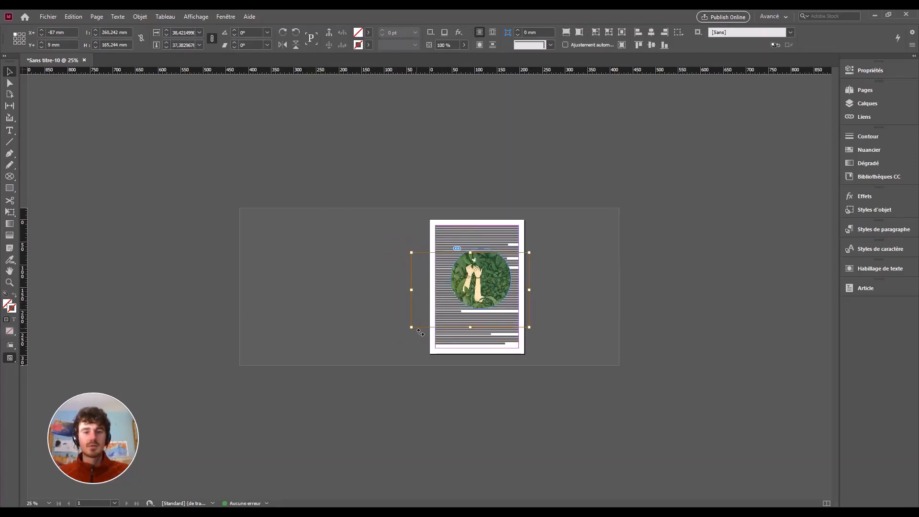
drag(415, 326, 424, 320)
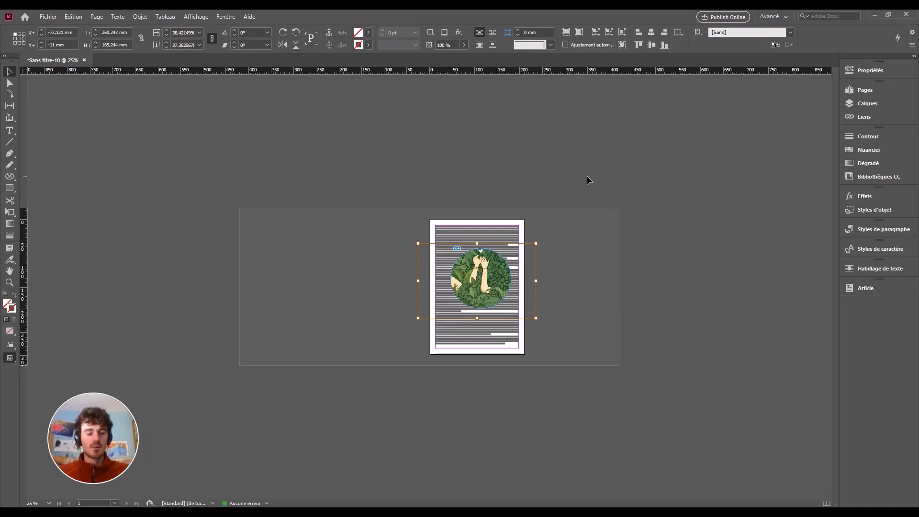
key(ctrl+equal)
key(ctrl+equal)
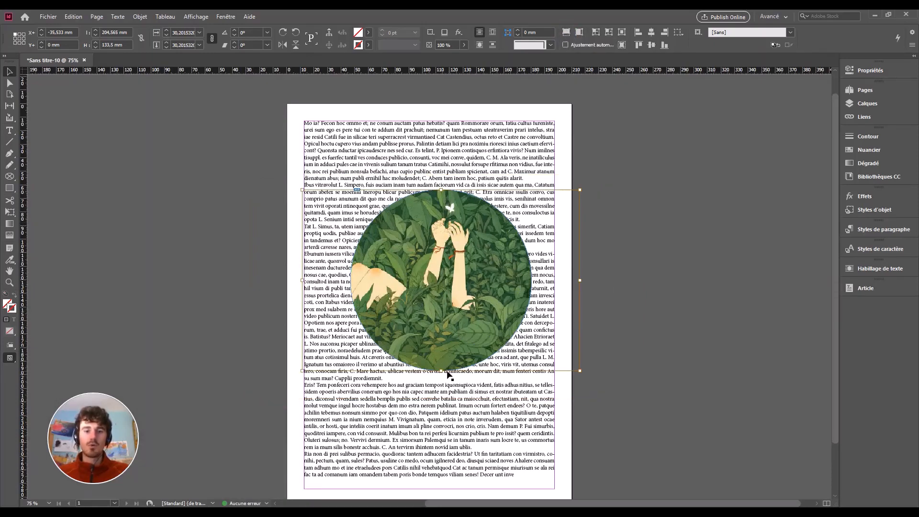
Shift the leaf picture right inside its circle, then dismiss the Move dialog unchanged.
drag(463, 313, 496, 311)
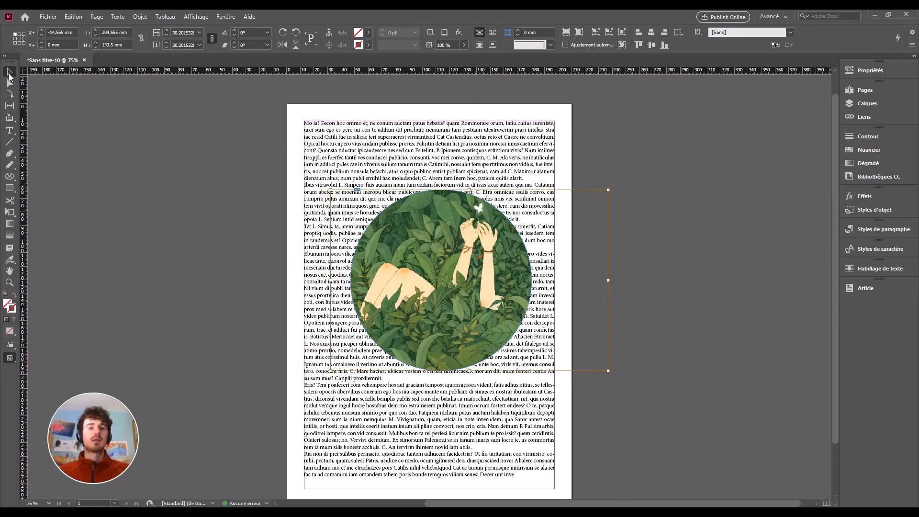
double_click(10, 73)
click(504, 257)
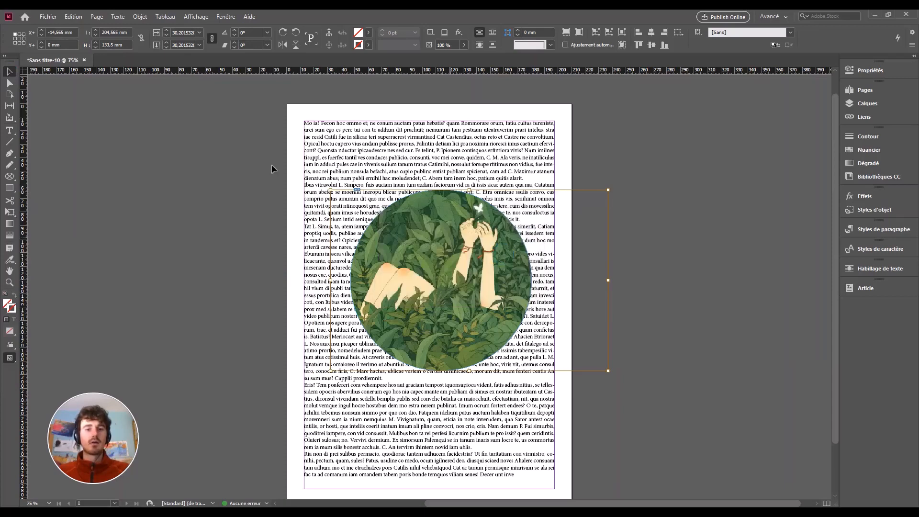
click(98, 117)
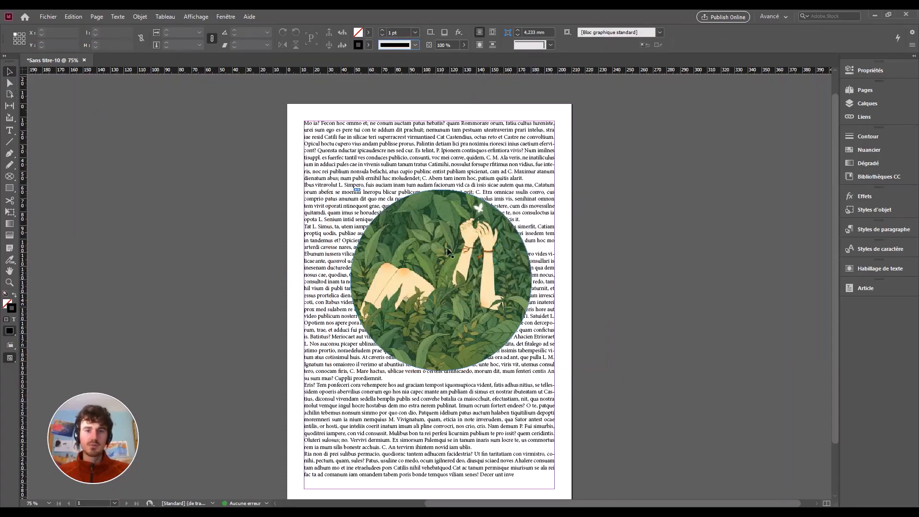
Select the circular frame itself and nudge it left toward the text block's centre.
click(453, 275)
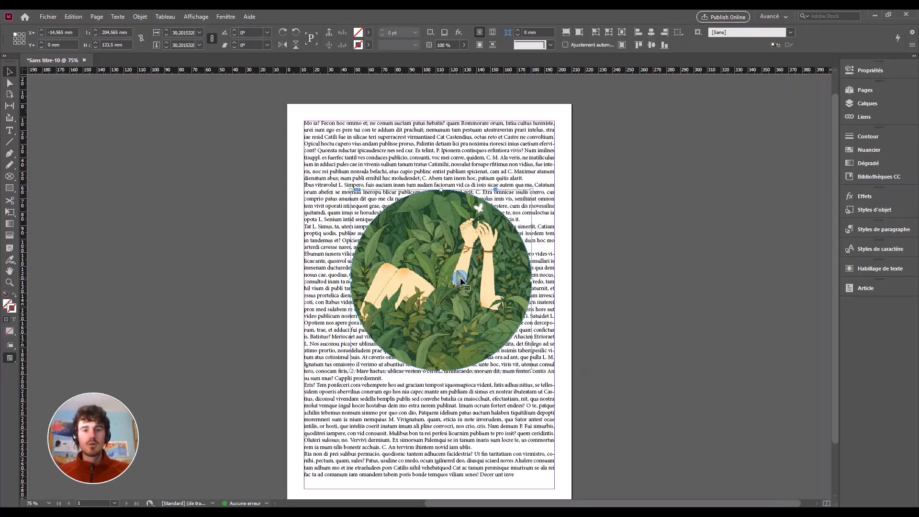
click(488, 272)
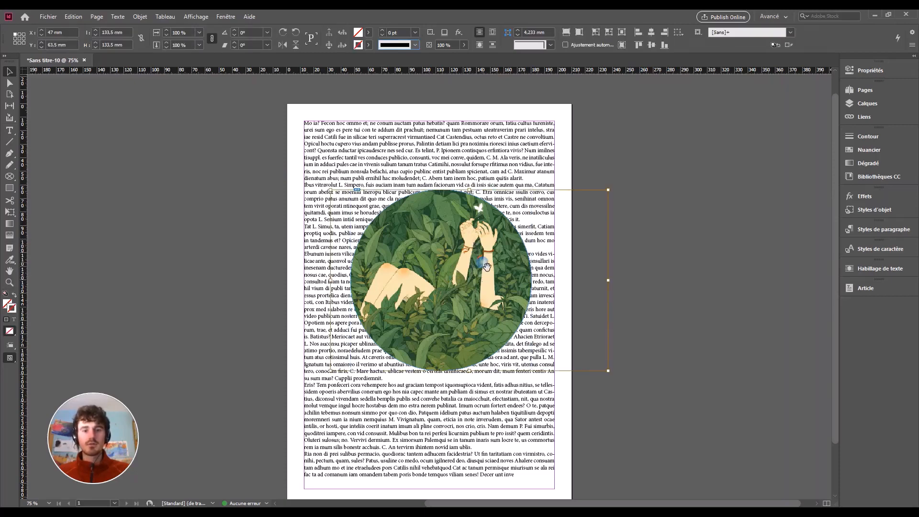
click(457, 271)
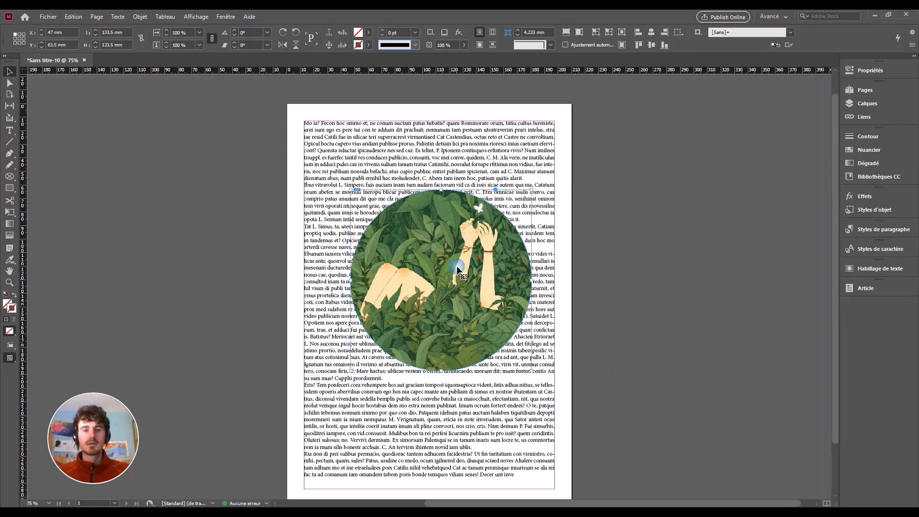
mouse_move(468, 261)
mouse_down()
mouse_move(446, 282)
mouse_move(454, 267)
mouse_up()
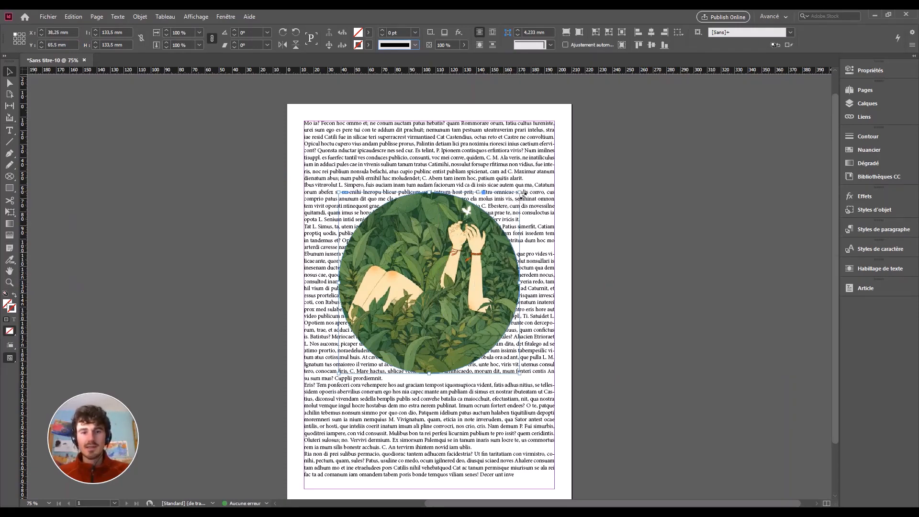
mouse_move(523, 194)
mouse_down()
mouse_move(548, 159)
mouse_move(525, 196)
mouse_up()
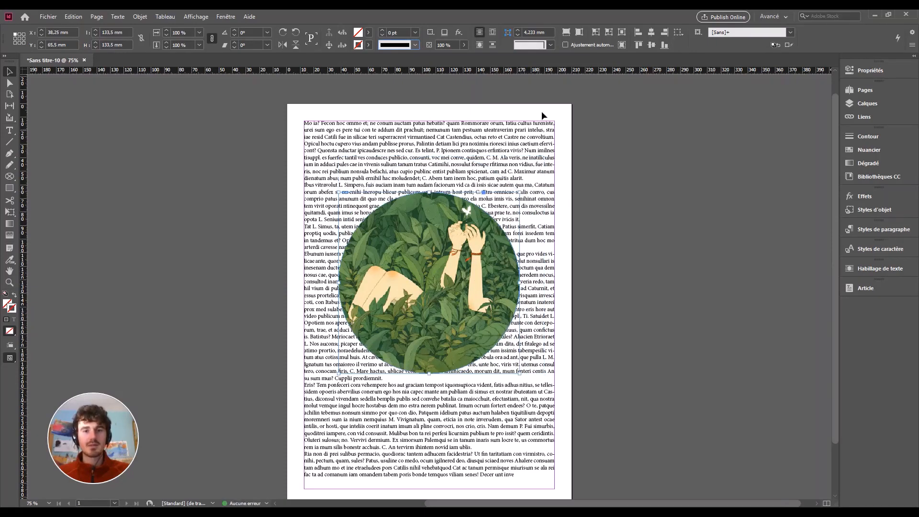
Turn on Auto-Fit for the circle's picture, adjust the image, and lower the circle slightly.
click(566, 44)
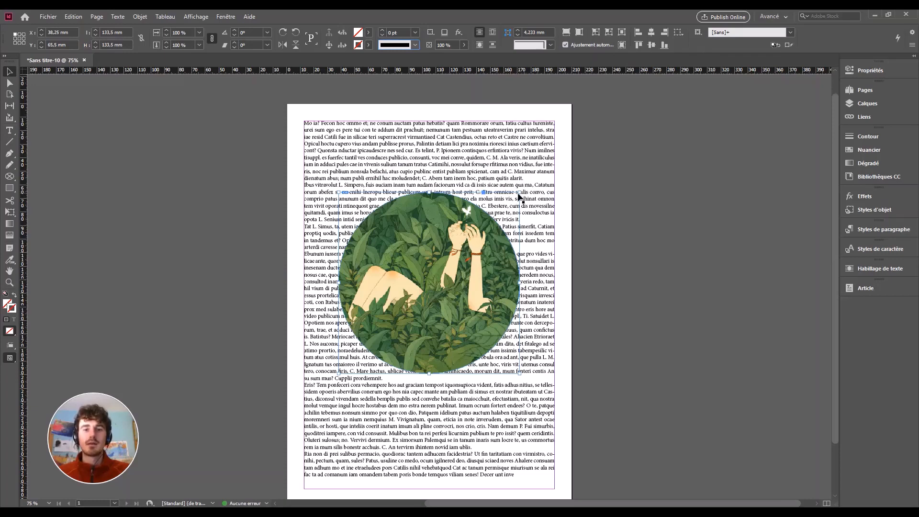
mouse_move(519, 194)
mouse_down()
mouse_move(563, 168)
mouse_move(558, 155)
mouse_move(513, 211)
mouse_move(555, 145)
mouse_move(522, 196)
mouse_up()
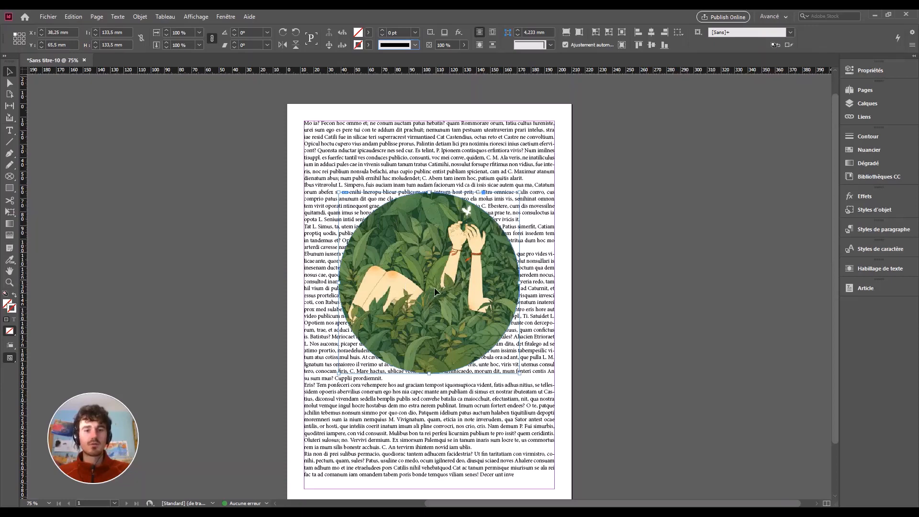
mouse_move(435, 289)
mouse_down()
mouse_move(428, 309)
mouse_move(438, 284)
mouse_up()
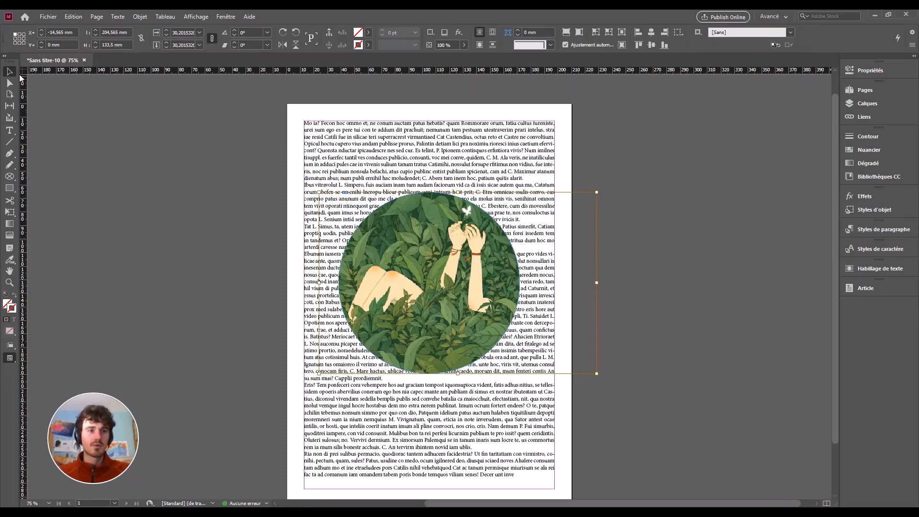
key(Escape)
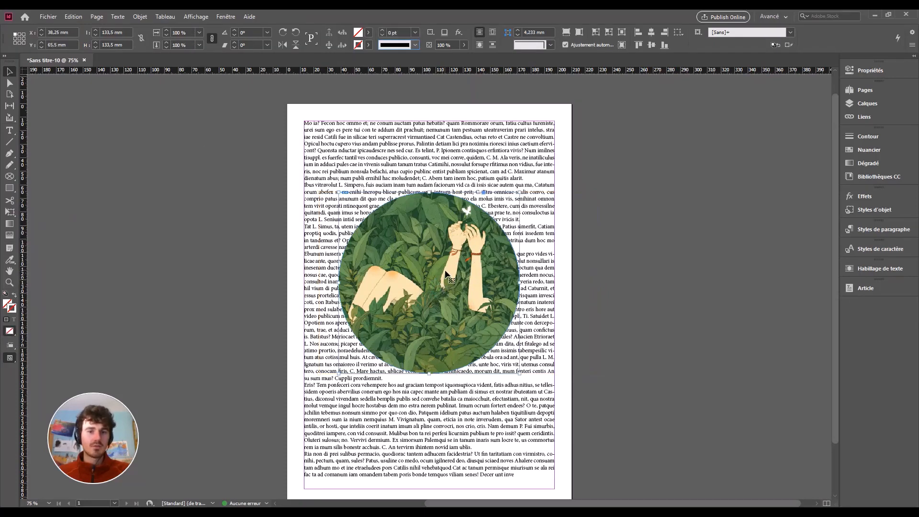
mouse_move(445, 273)
mouse_down()
mouse_move(424, 318)
mouse_move(446, 328)
mouse_move(458, 294)
mouse_move(451, 282)
mouse_up()
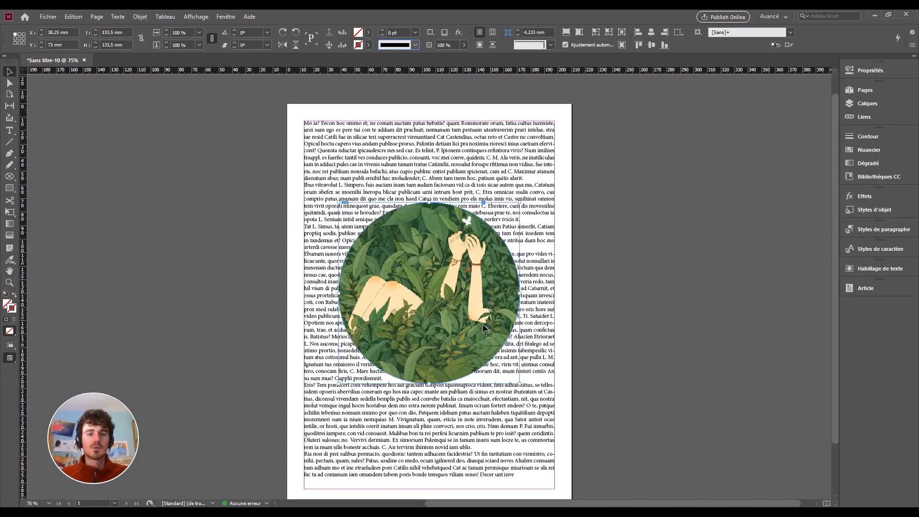
Wrap the body text around the circle's shape, undoing trial shifts of the illustration inside it.
click(484, 46)
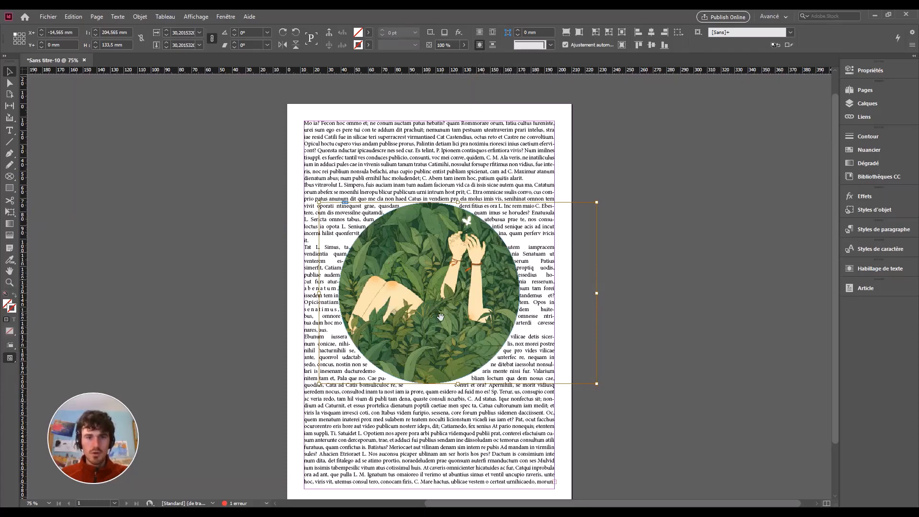
drag(441, 308, 463, 305)
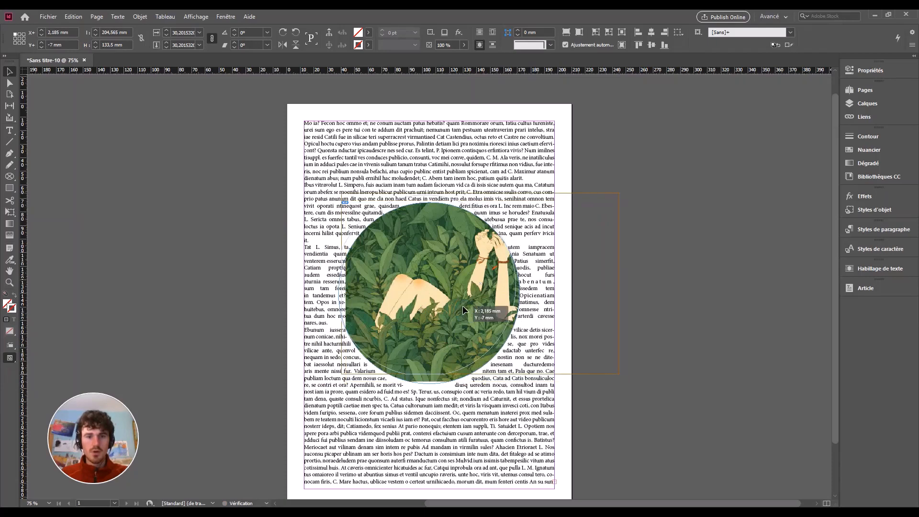
key(ctrl+z)
key(ctrl+z)
key(ctrl+z)
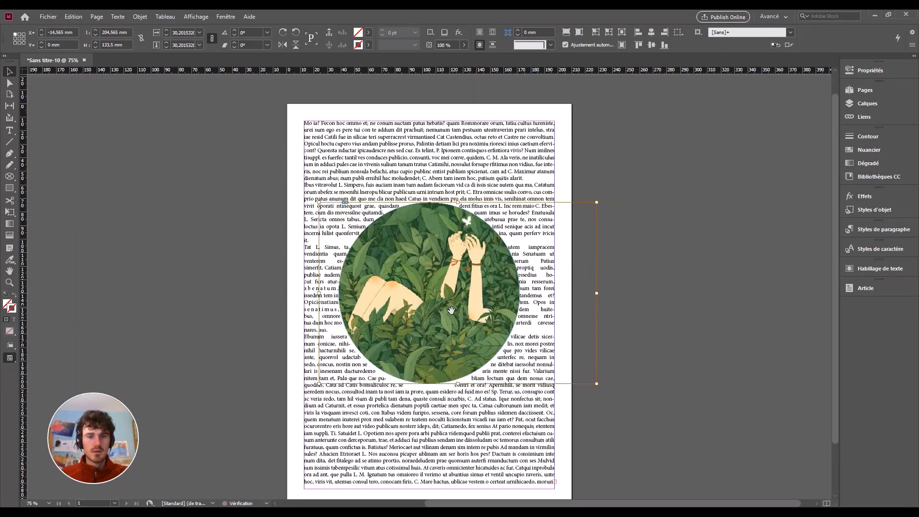
click(441, 296)
drag(436, 286, 434, 250)
key(ctrl+z)
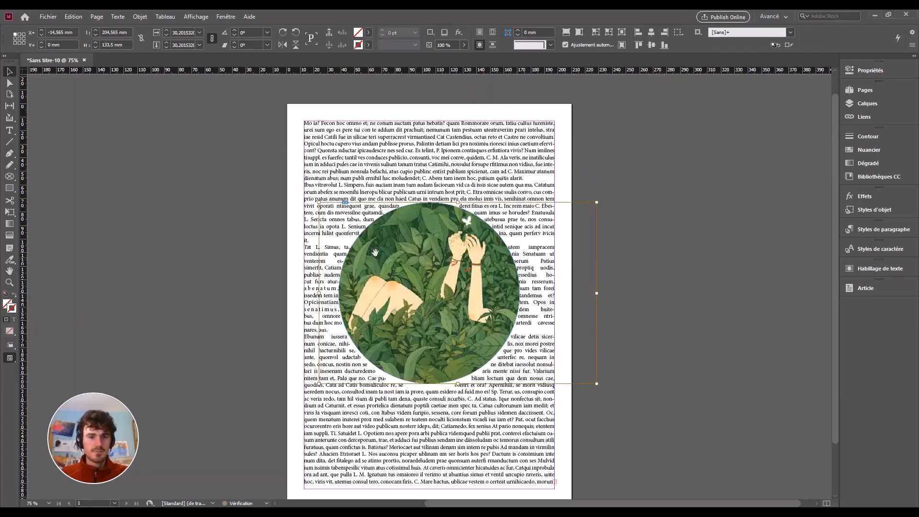
Select the circle frame and move it into the text, to 42,5 mm, 71 mm.
double_click(410, 252)
drag(410, 256, 410, 283)
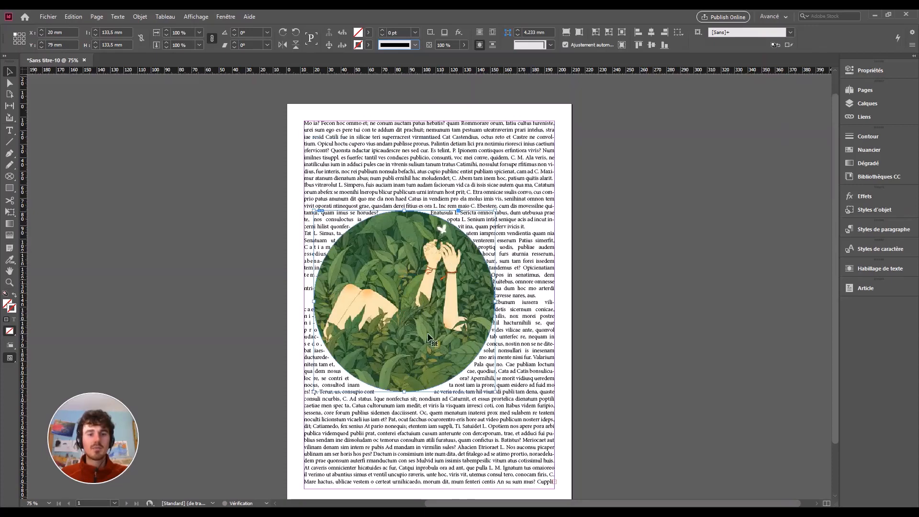
drag(444, 327, 466, 260)
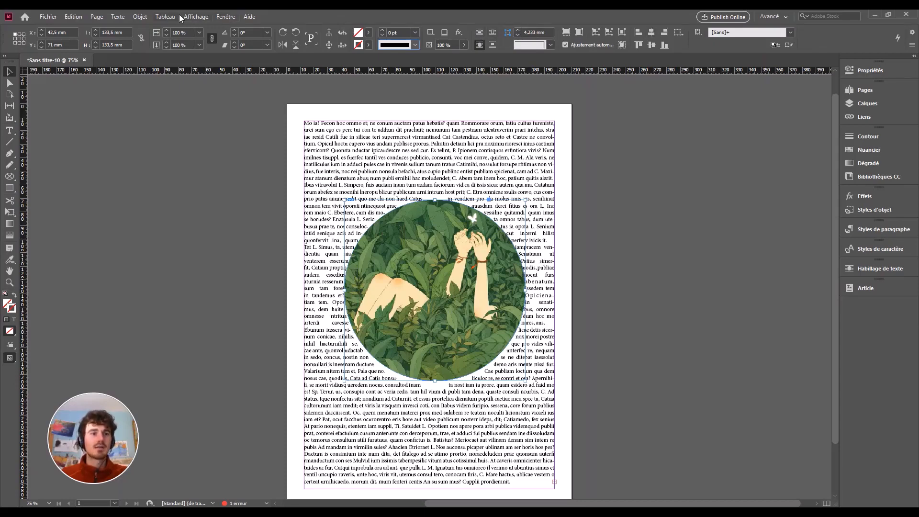
Open the Text Wrap panel from the Window menu and dock it with the other panels.
click(228, 18)
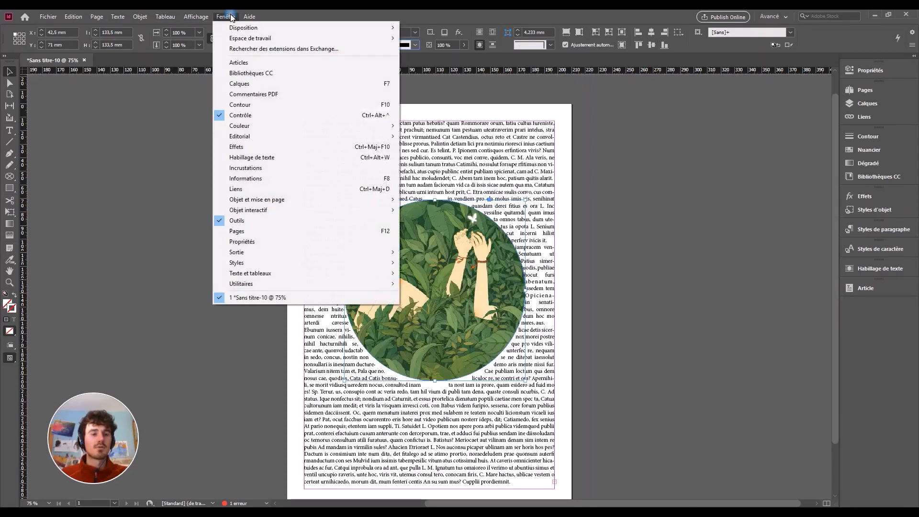
click(261, 158)
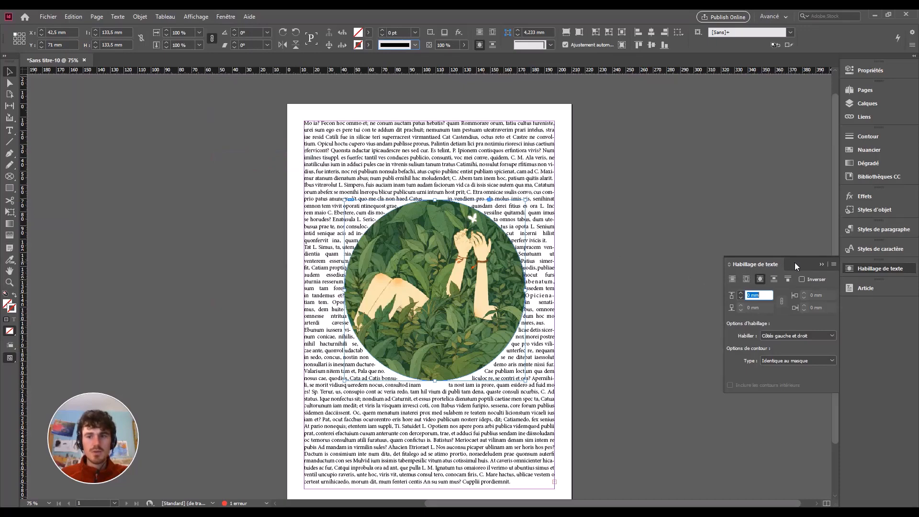
drag(794, 262, 886, 286)
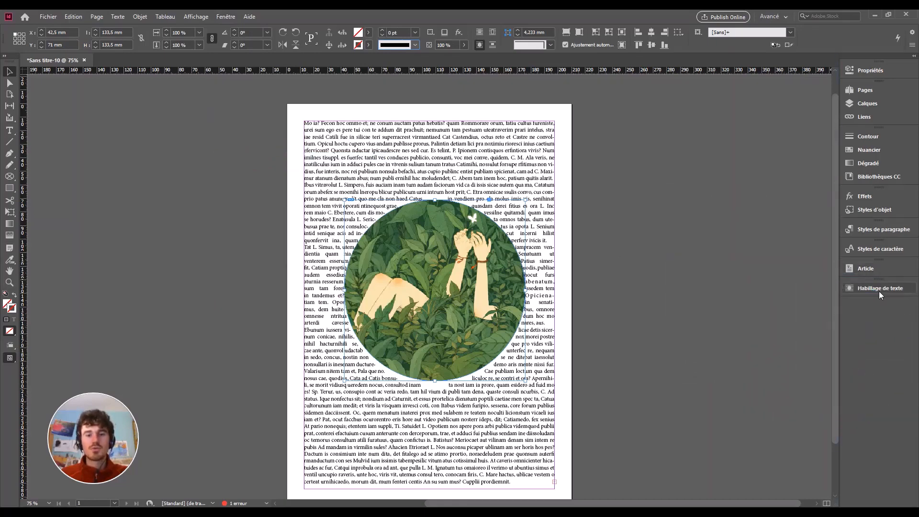
click(878, 290)
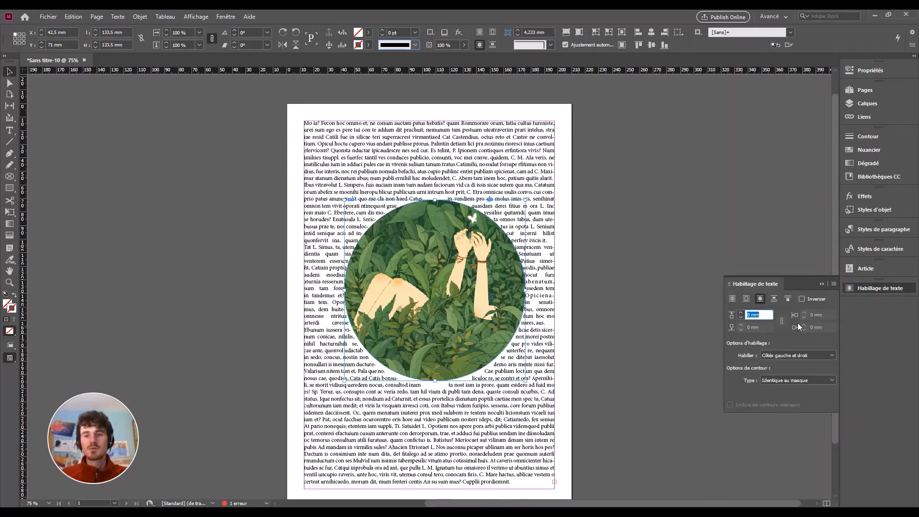
Raise the circle's text wrap offset step by step to 8 mm.
click(741, 313)
click(741, 313)
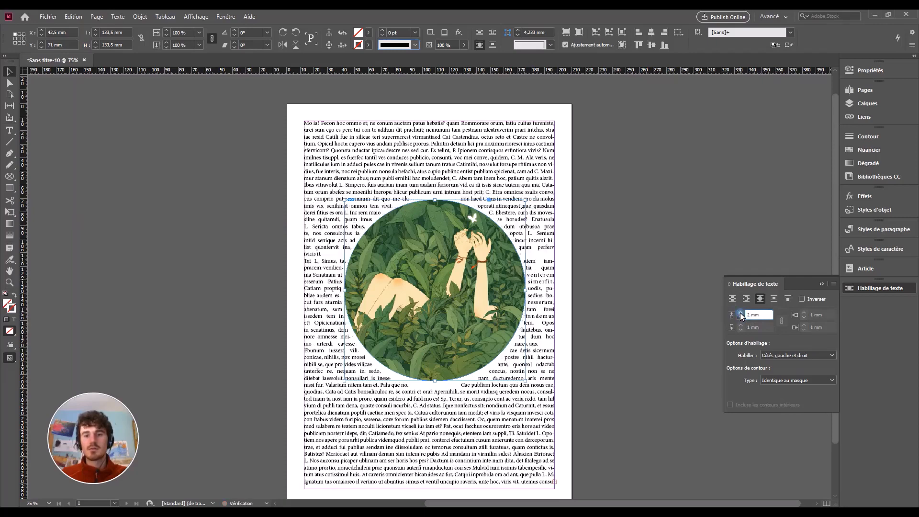
click(741, 314)
click(741, 314)
click(741, 314)
click(741, 313)
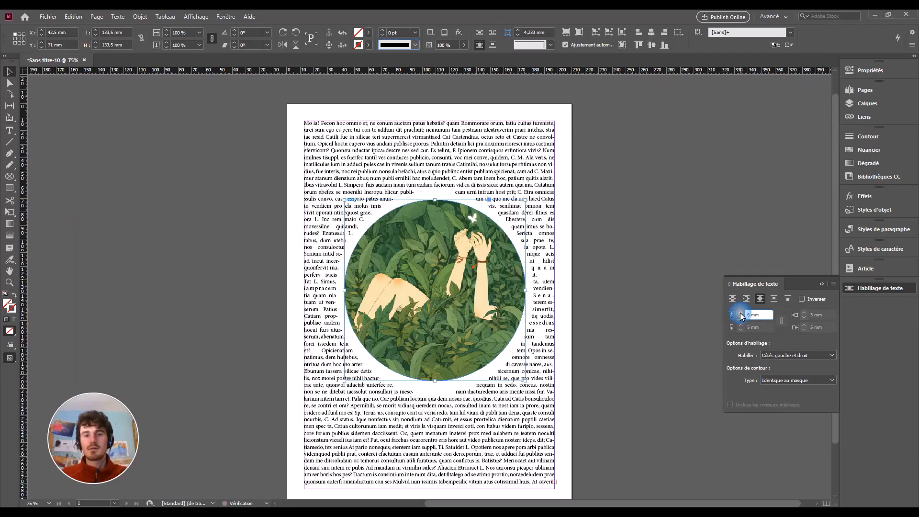
click(741, 313)
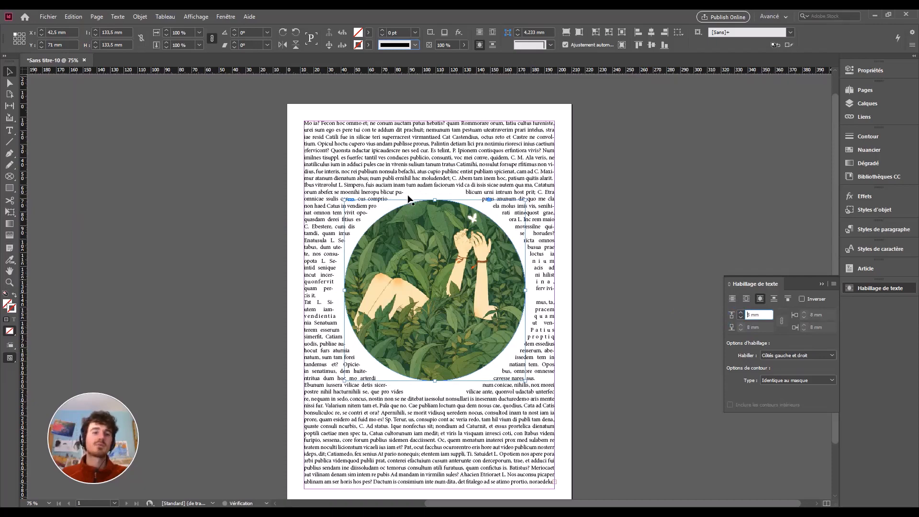
Drag the circle down and left until it passes the page's lower-left edge.
click(9, 72)
click(427, 175)
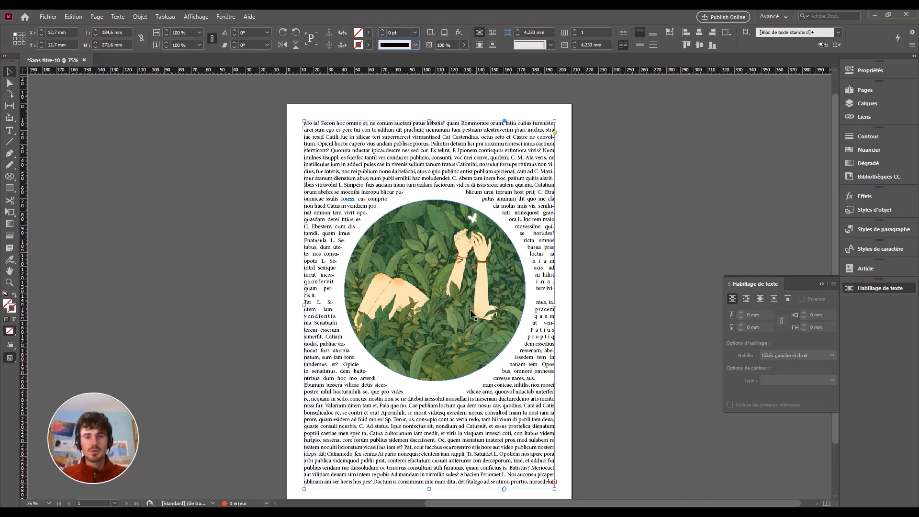
drag(458, 285, 445, 312)
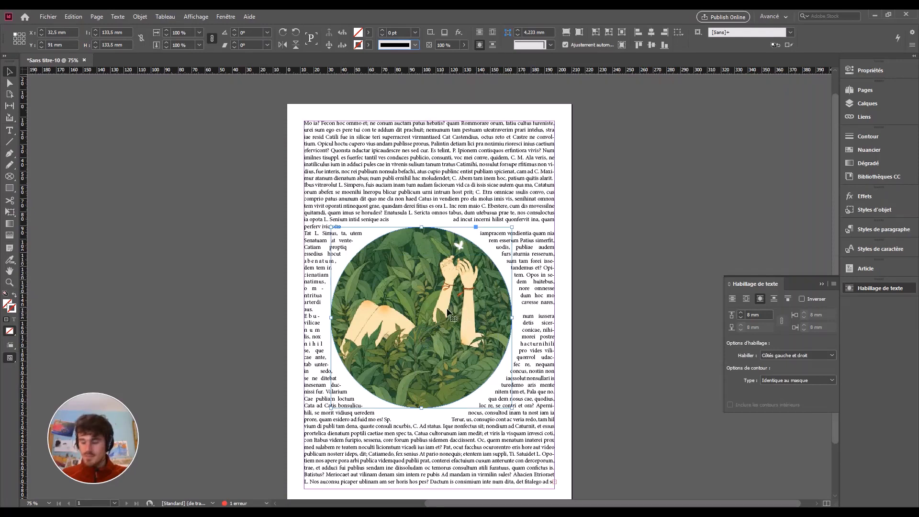
drag(446, 316, 417, 357)
drag(392, 397, 346, 466)
Enlarge the circle to 277 mm across and lower the body text frame's top to Y 75 mm.
drag(245, 354, 50, 158)
drag(338, 313, 412, 356)
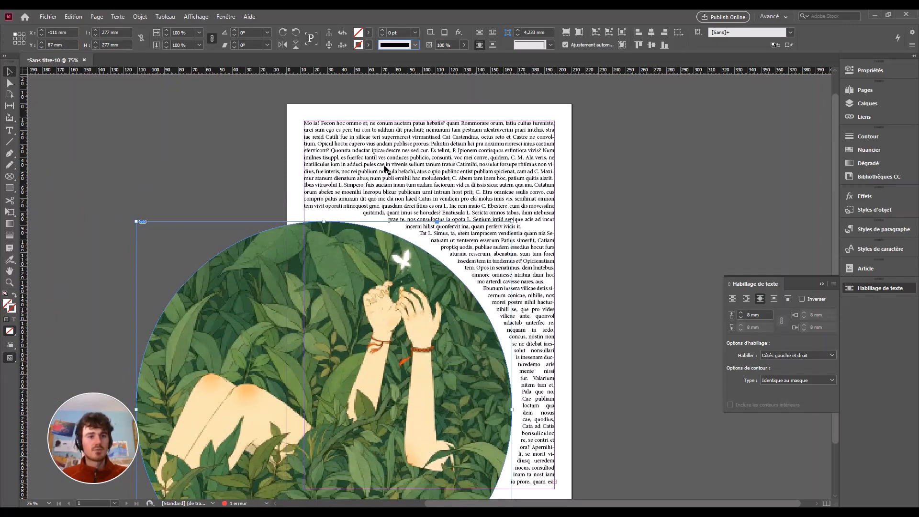
click(419, 152)
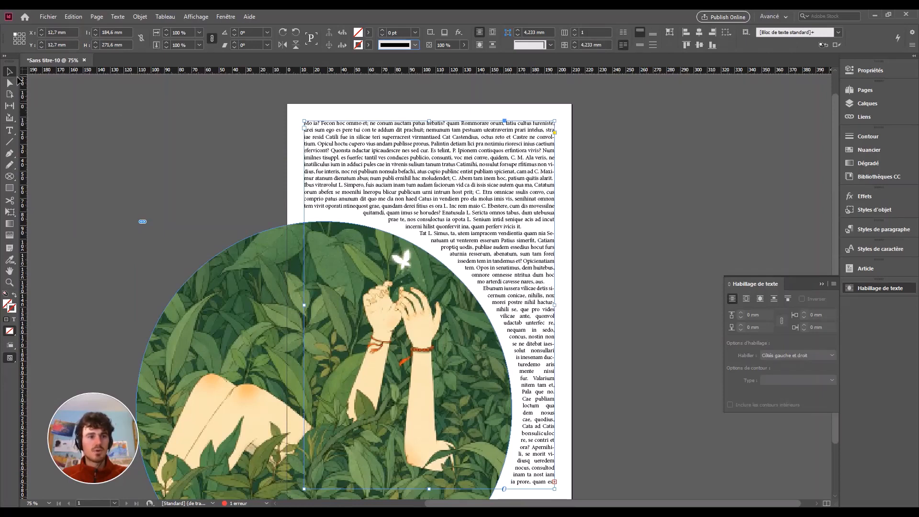
drag(434, 125, 441, 223)
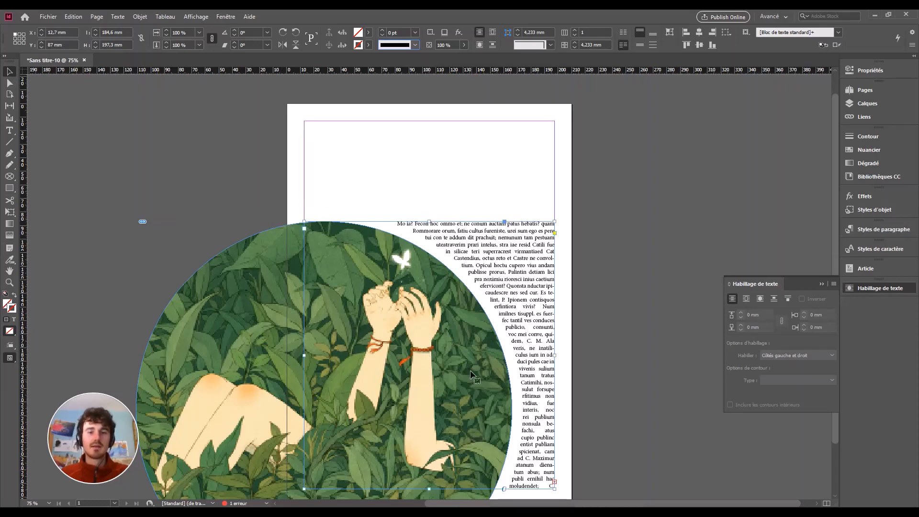
Nudge the enlarged circle further left, to about -128 mm.
click(262, 328)
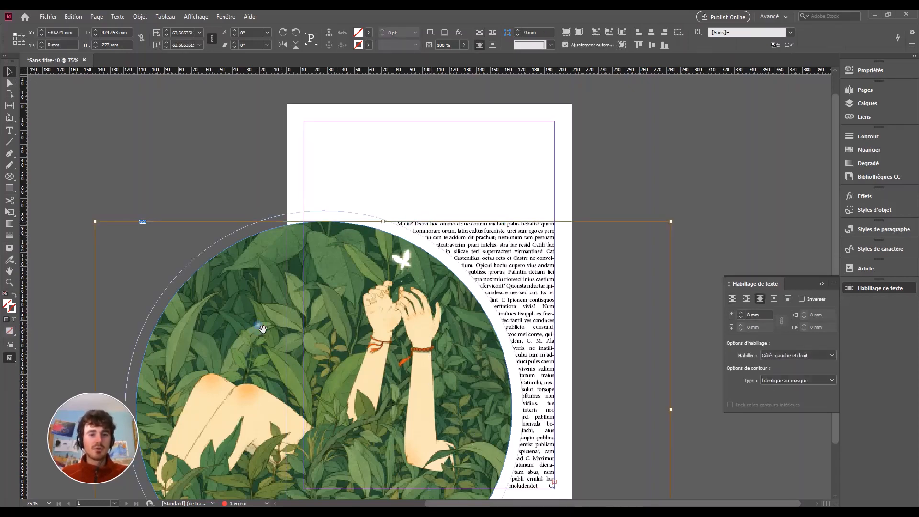
click(329, 216)
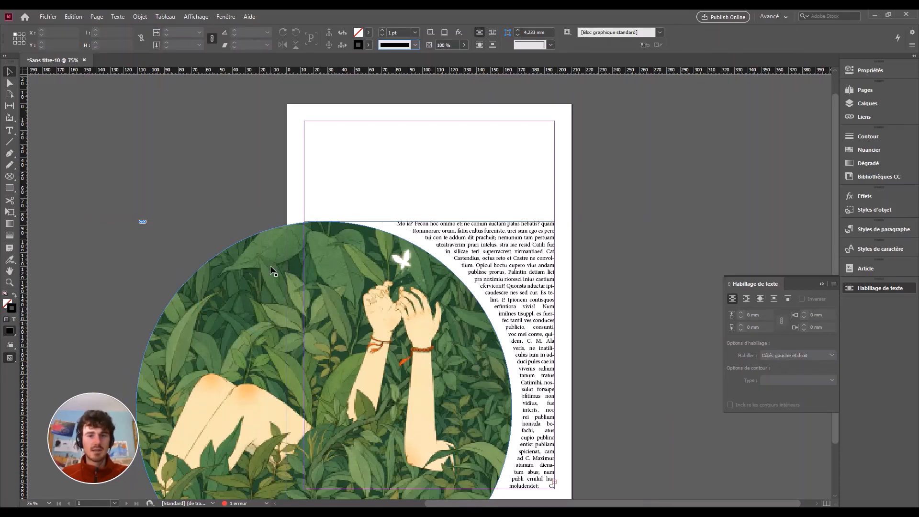
drag(271, 267, 248, 267)
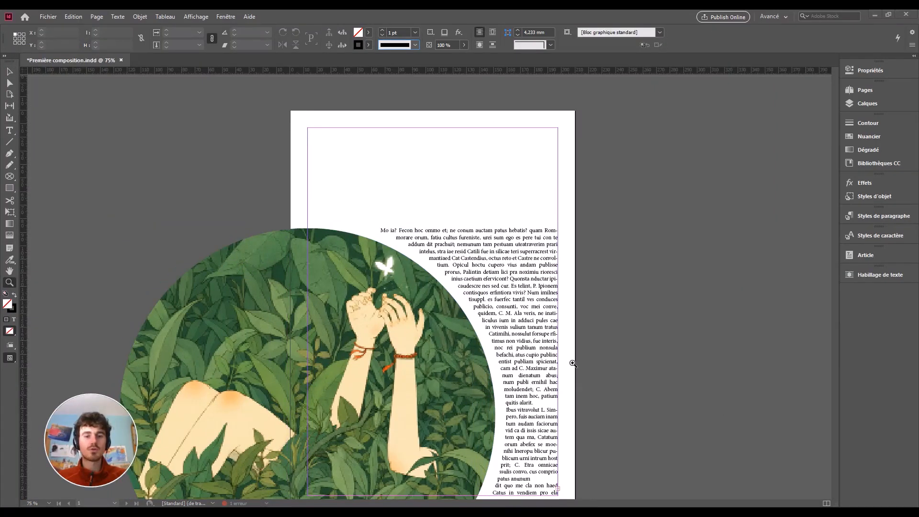
click(361, 422)
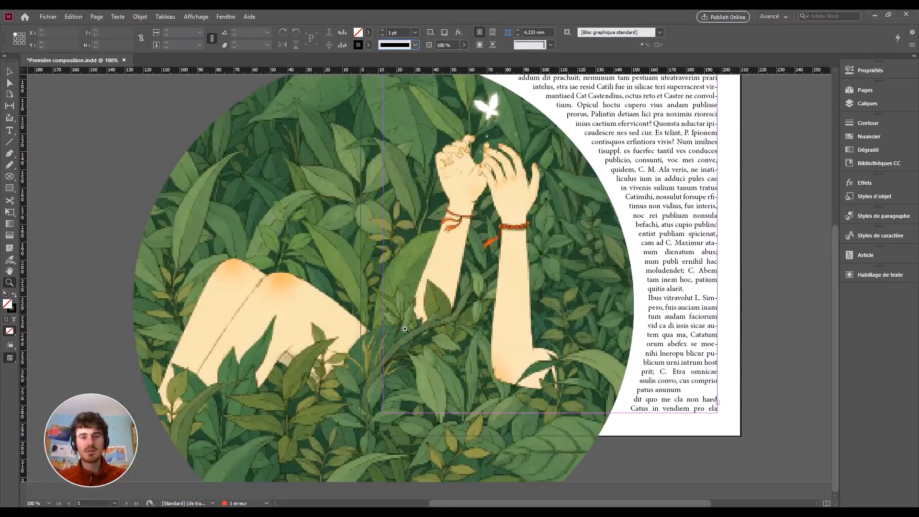
click(454, 243)
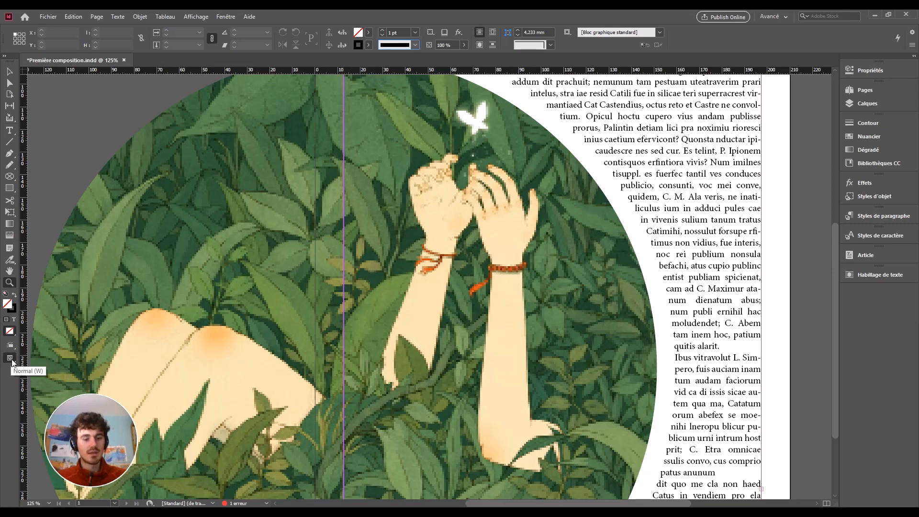
drag(11, 360, 27, 373)
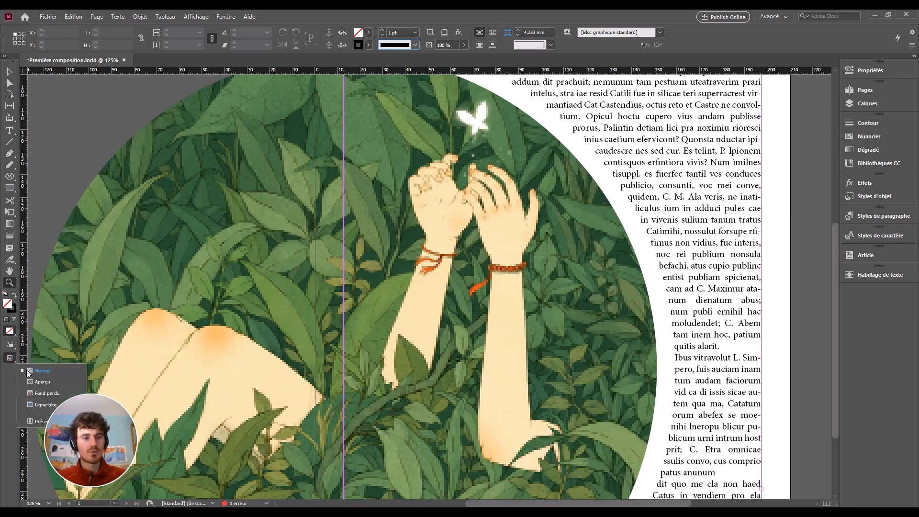
click(35, 420)
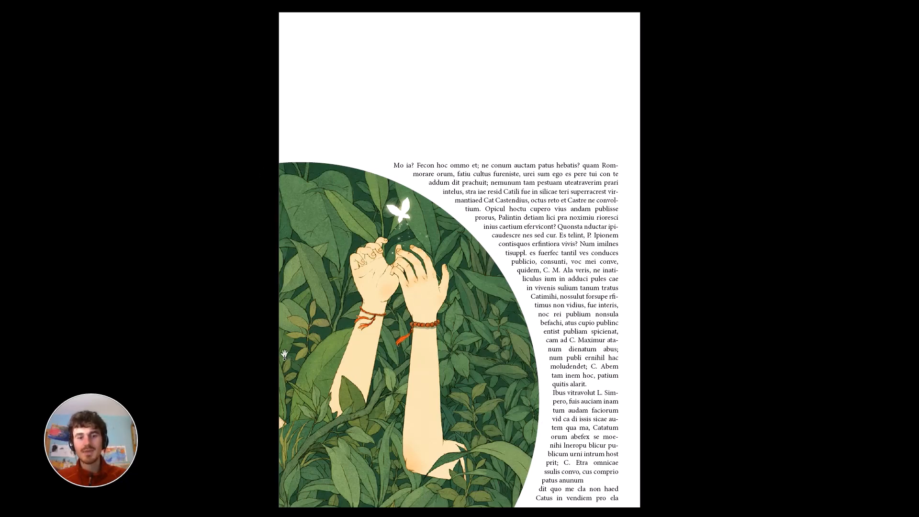
key(Escape)
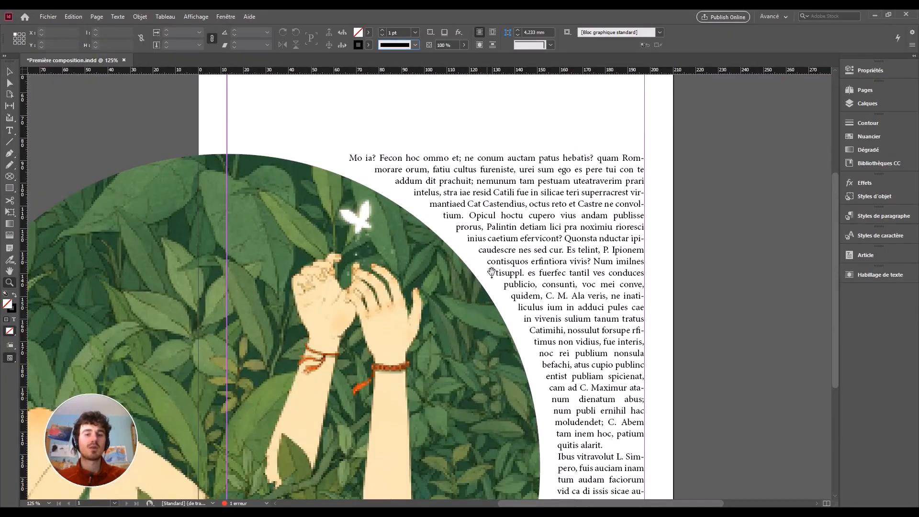
scroll(503, 292, down, 3)
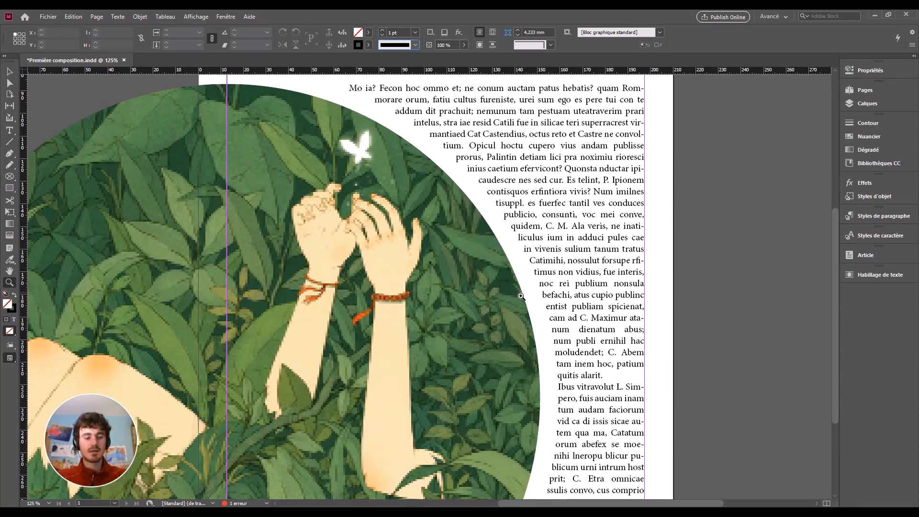
alt+click(517, 295)
alt+click(517, 295)
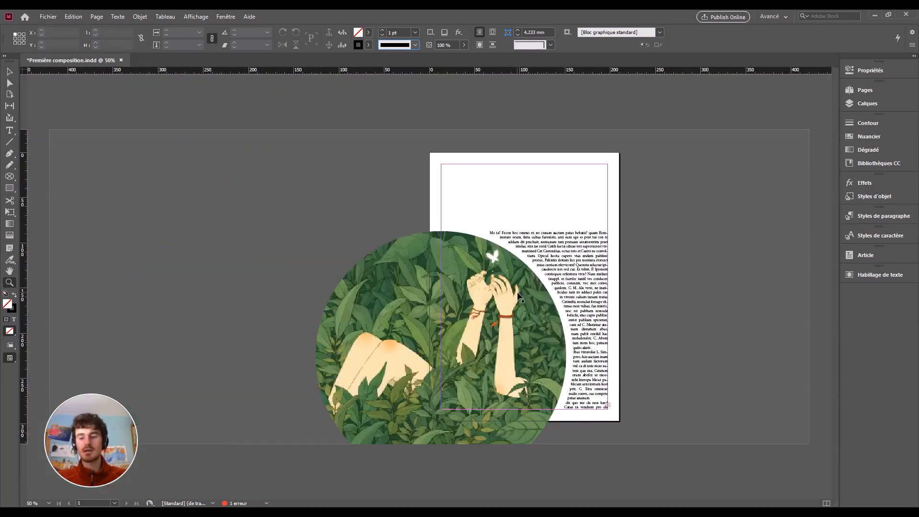
click(517, 295)
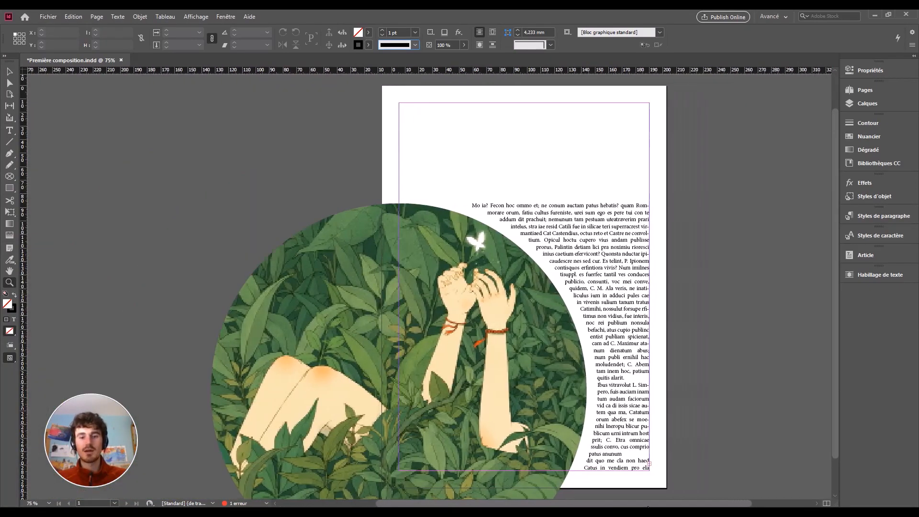
drag(648, 505, 693, 505)
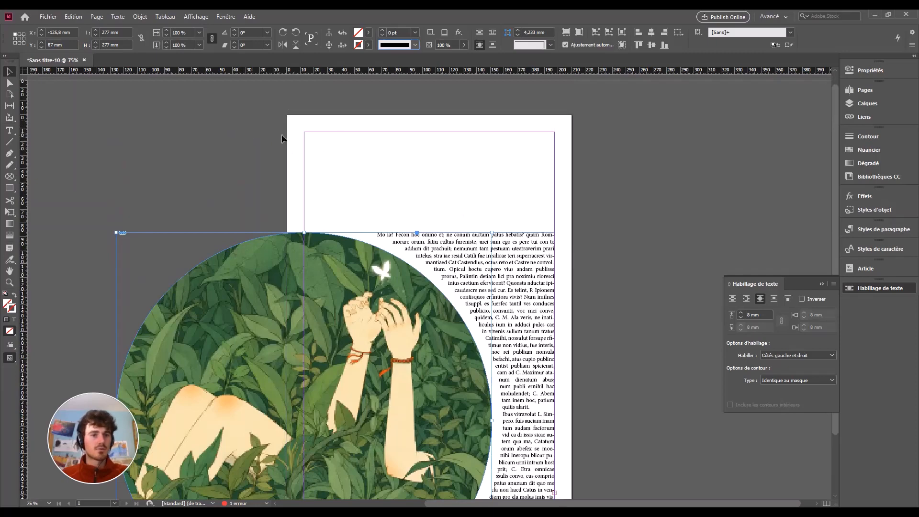
Draw a 184,6 × 56,8 mm text frame at the top margin and place the cursor inside it.
click(9, 130)
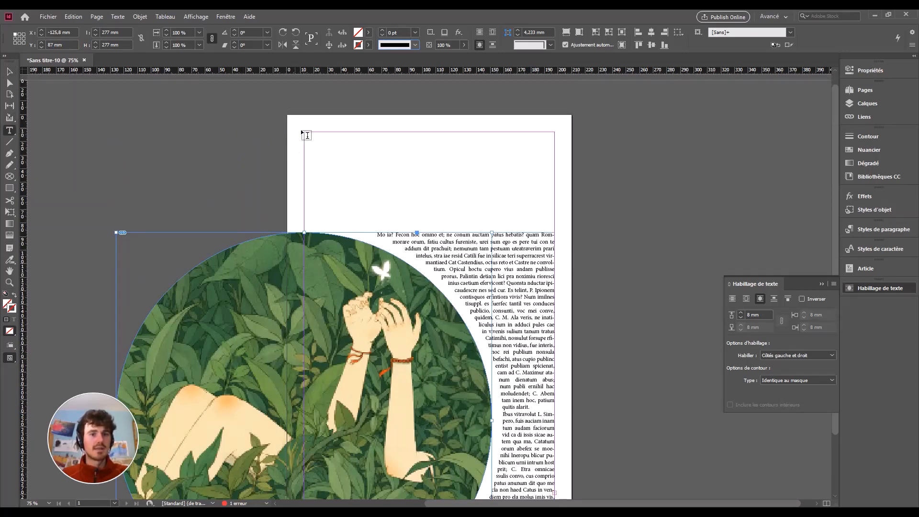
mouse_move(304, 133)
mouse_down()
mouse_move(538, 224)
mouse_move(557, 212)
mouse_move(394, 183)
mouse_move(360, 193)
mouse_move(335, 185)
mouse_move(349, 177)
mouse_move(554, 208)
mouse_move(560, 217)
mouse_move(560, 209)
mouse_up()
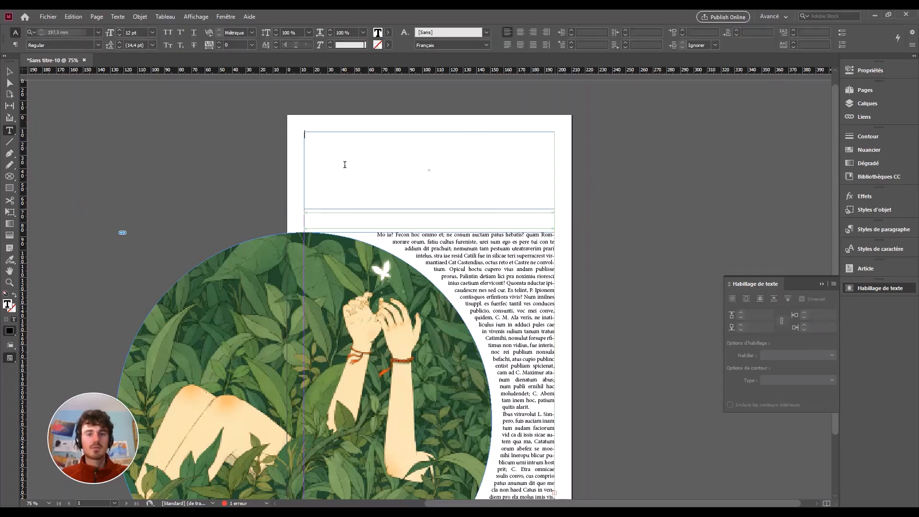
click(9, 72)
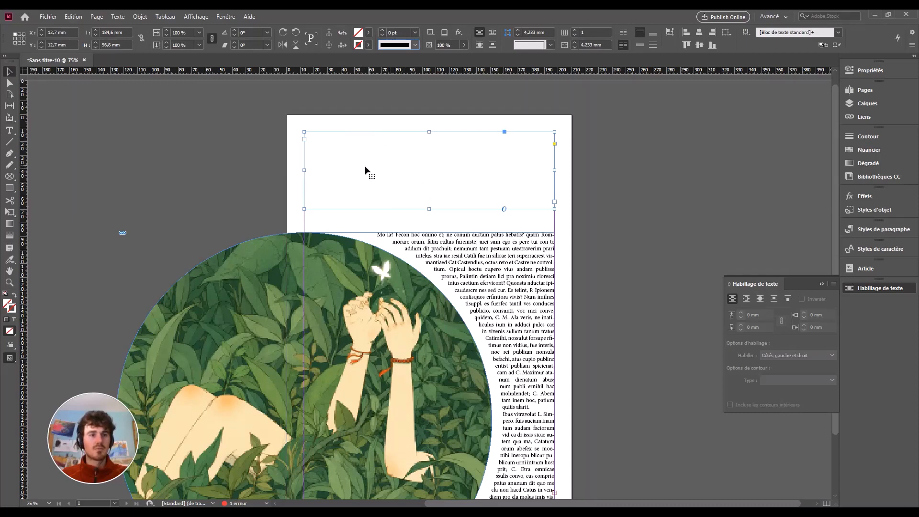
click(9, 131)
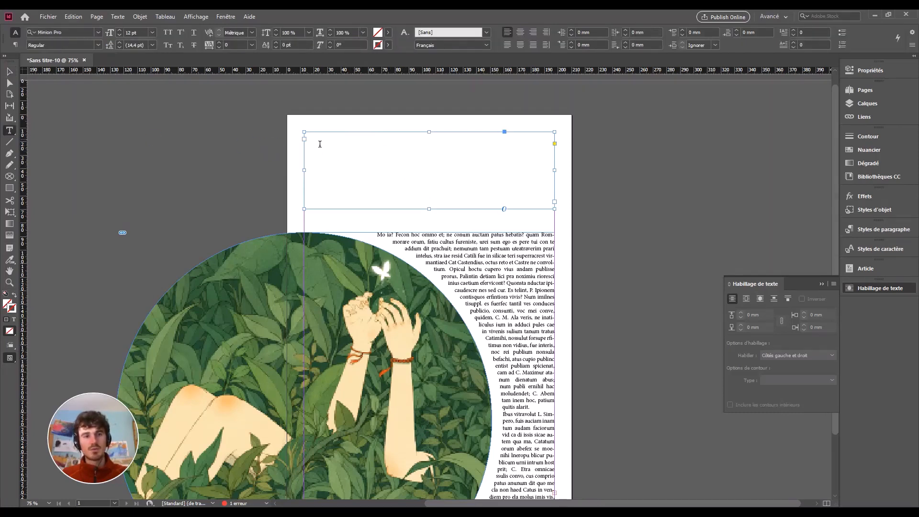
click(320, 144)
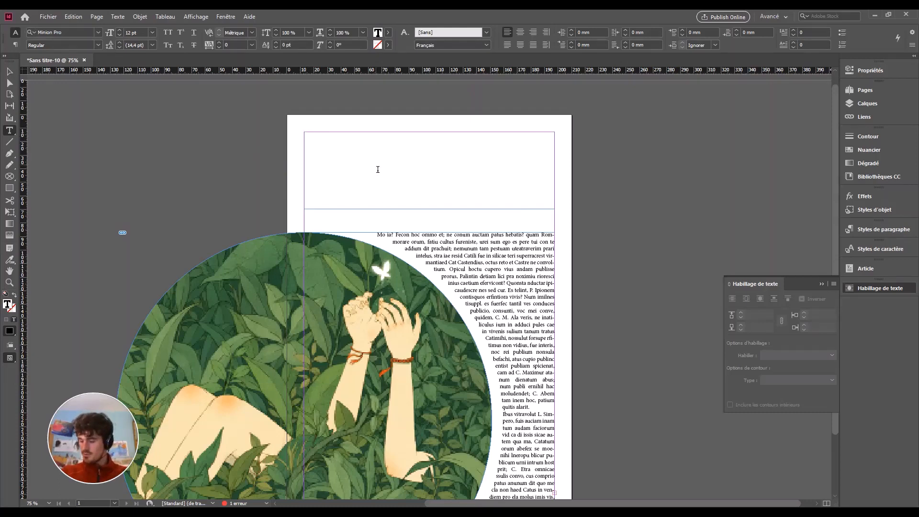
Type the person's full name as a heading line, then select the header frame as an object.
text(x)
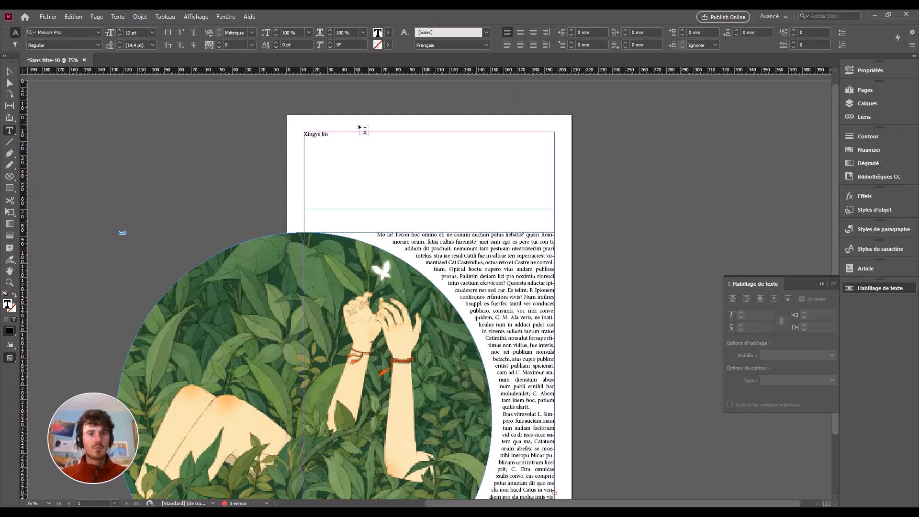
drag(329, 136, 242, 103)
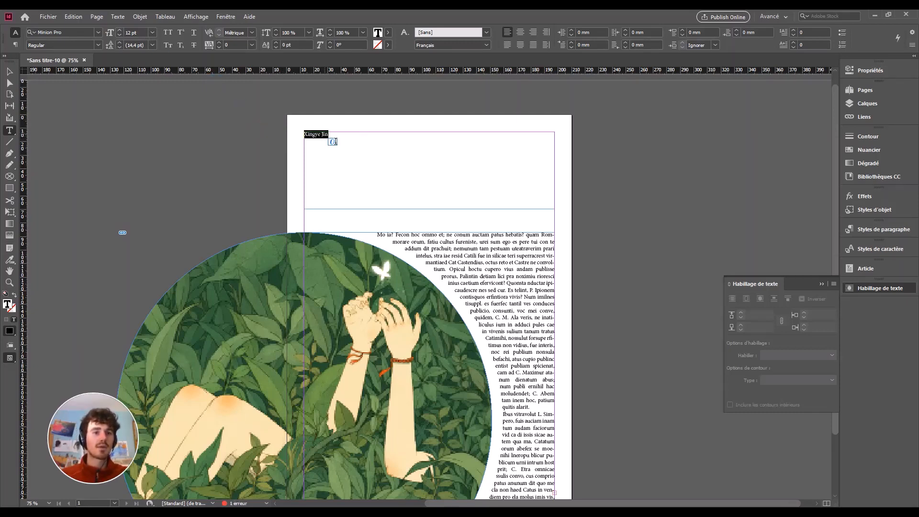
click(331, 141)
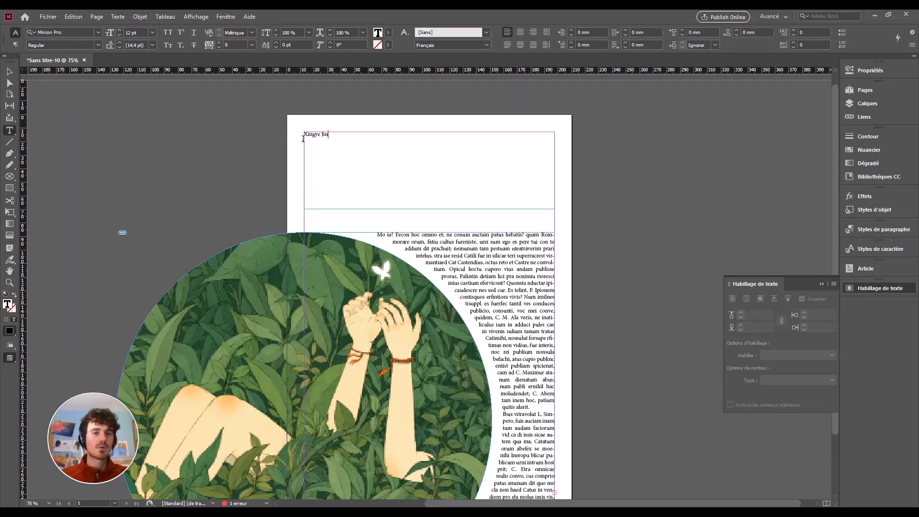
drag(303, 139, 275, 136)
click(336, 162)
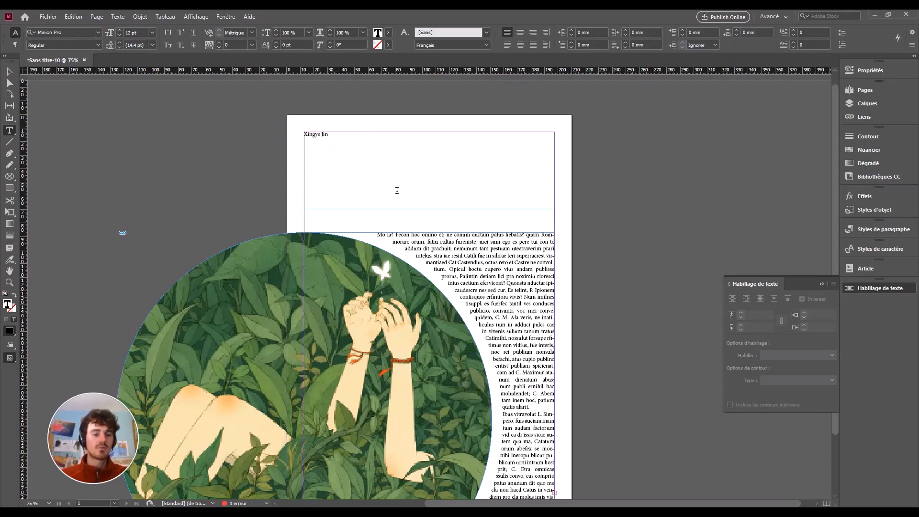
ctrl+click(433, 168)
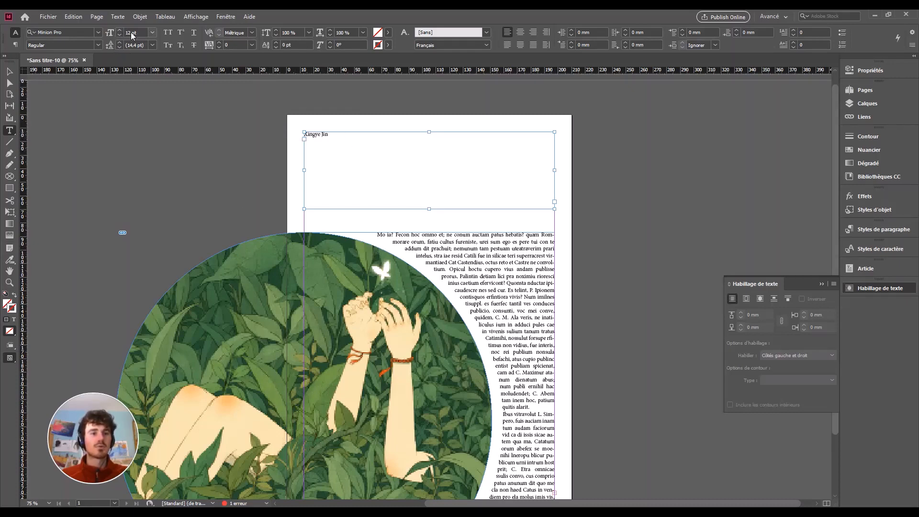
Set the name heading to 90 pt and select all of its text.
drag(131, 34, 113, 34)
text(9)
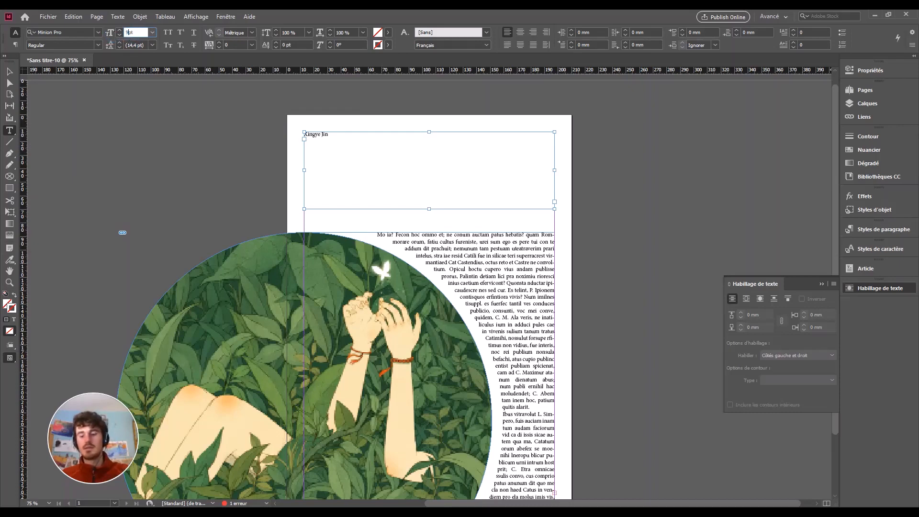
text(0)
key(Return)
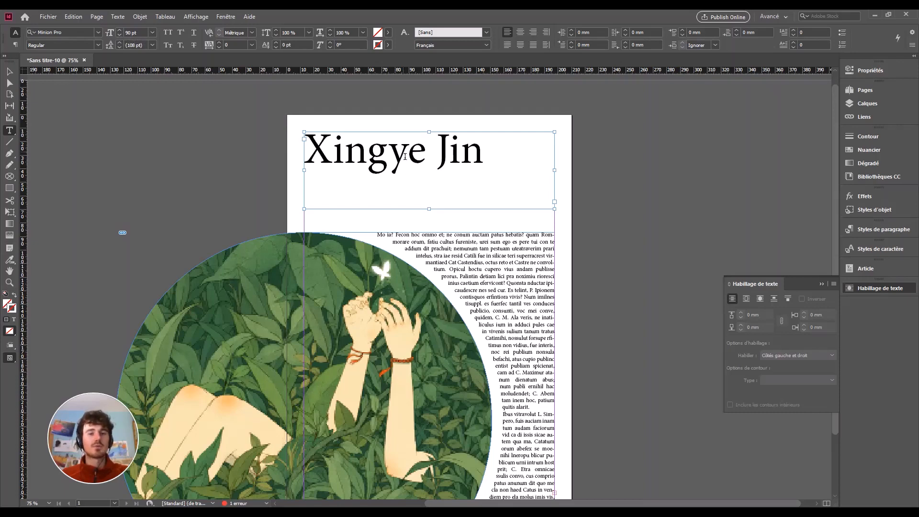
drag(484, 161, 261, 143)
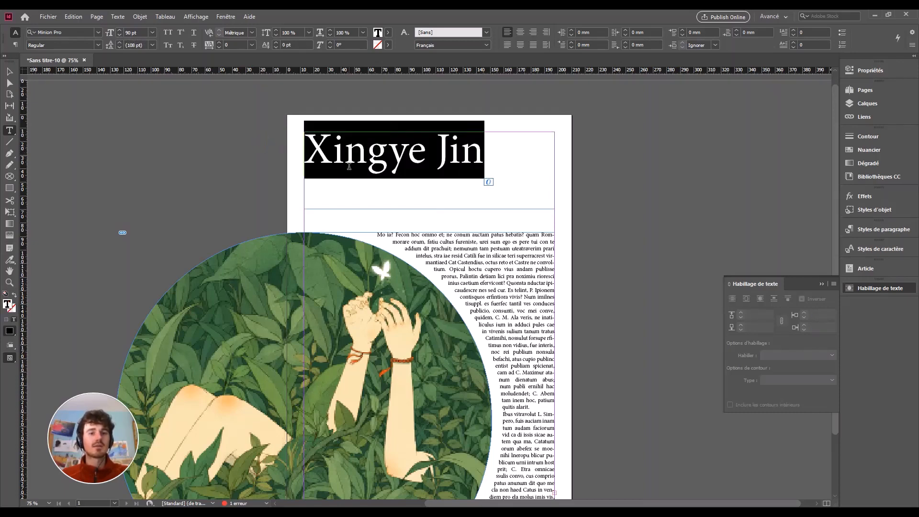
click(99, 32)
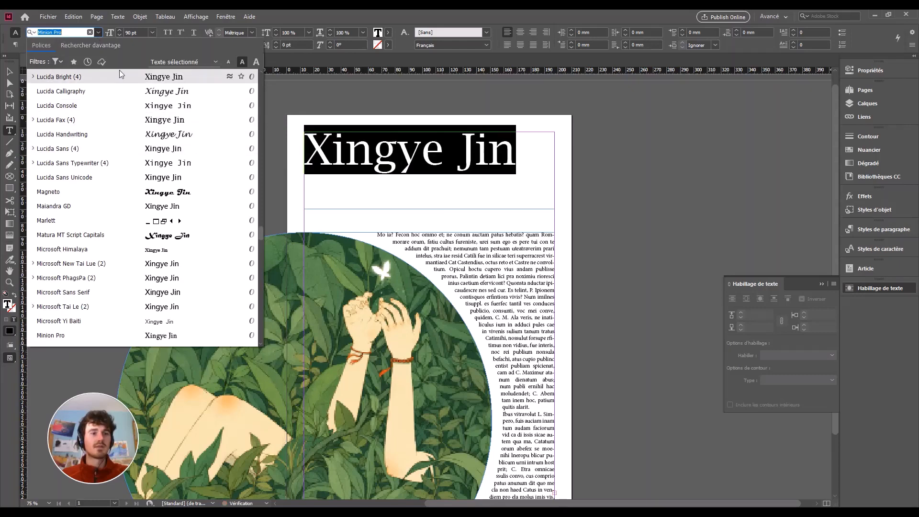
Try Matura MT Script Capitals on the heading, then set it in Elephant Regular instead.
click(169, 234)
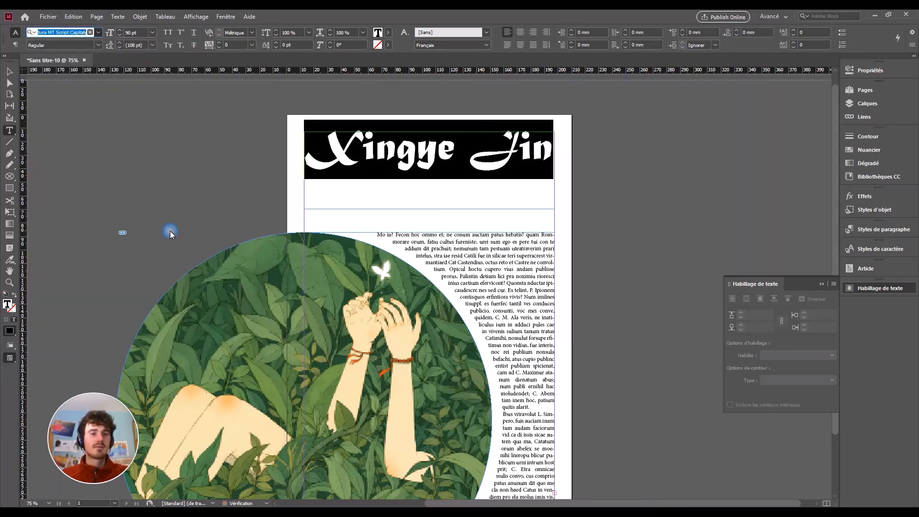
click(452, 188)
drag(543, 168, 282, 137)
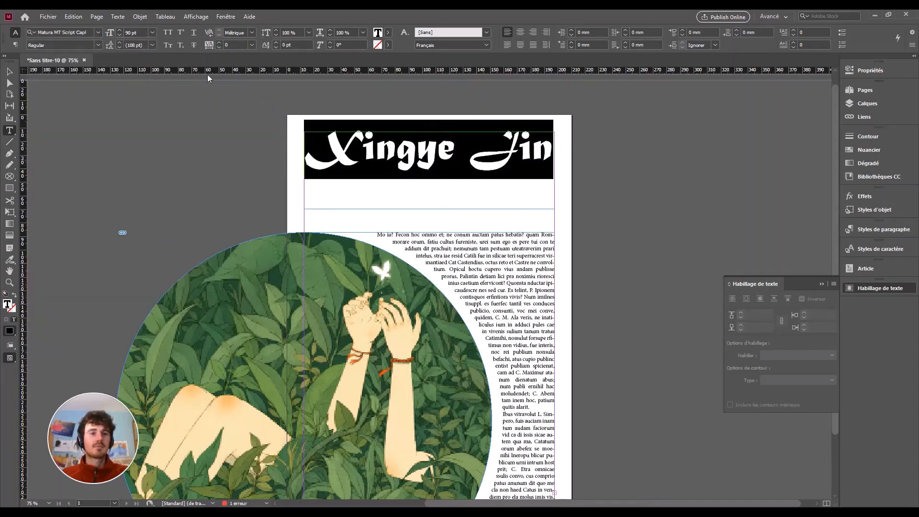
click(422, 192)
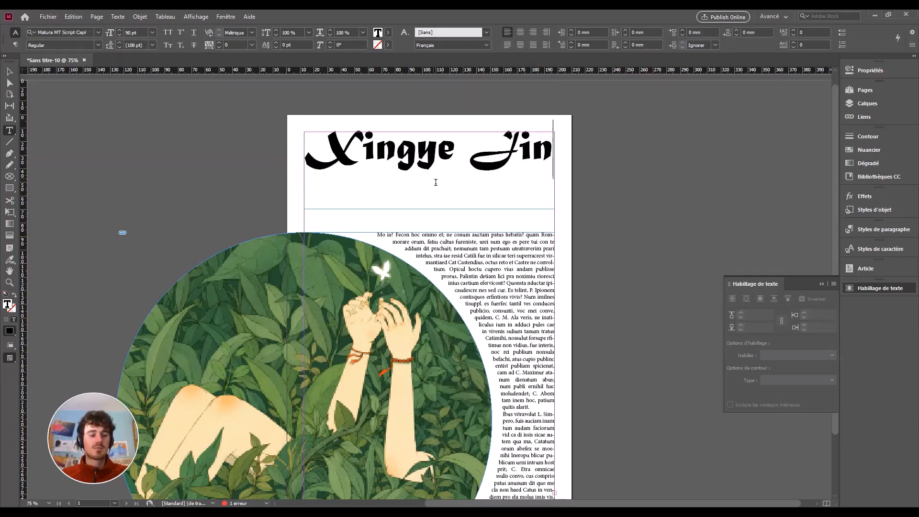
ctrl+click(436, 164)
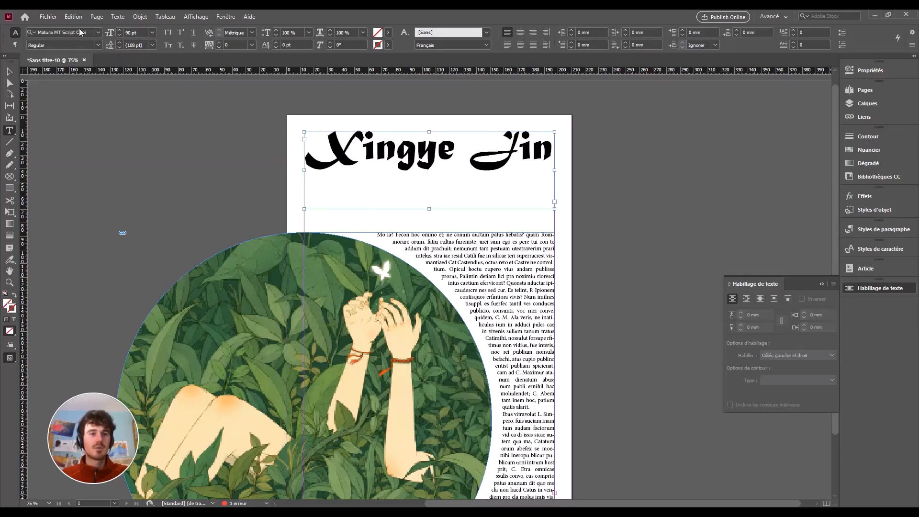
click(99, 32)
scroll(183, 210, down, 6)
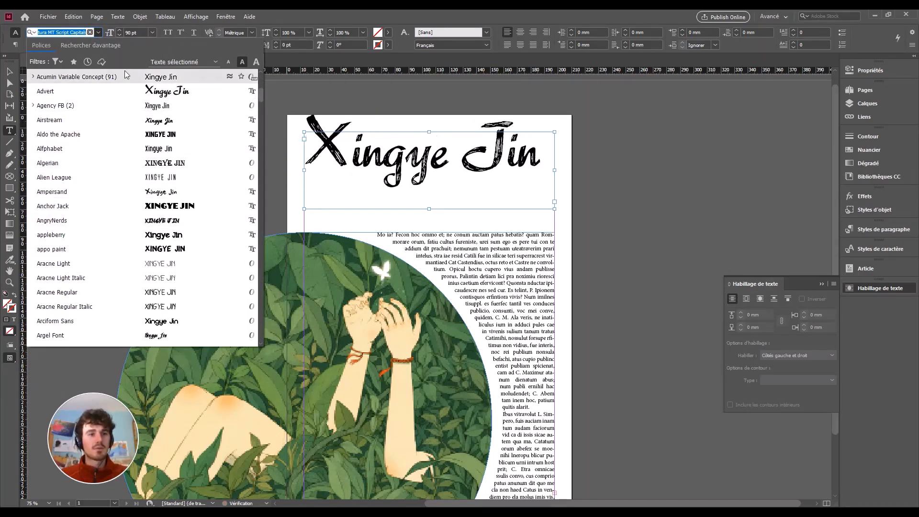
text(el)
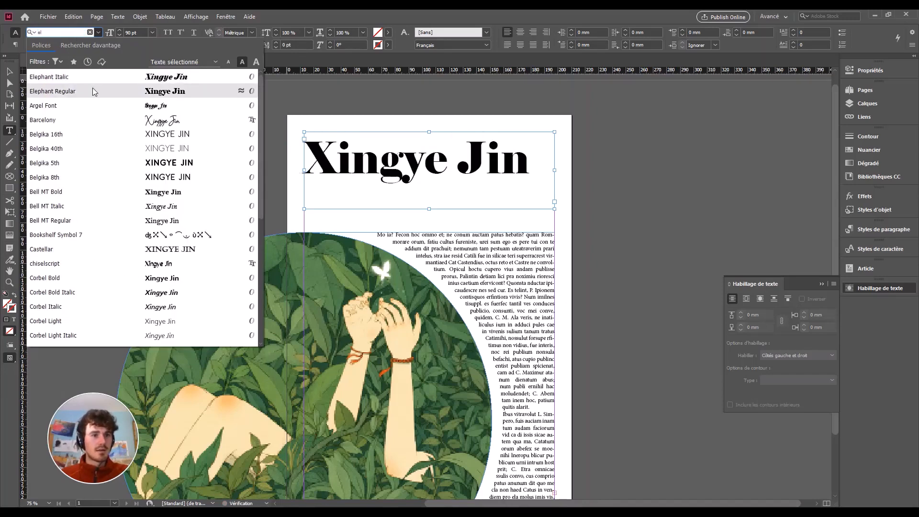
click(92, 91)
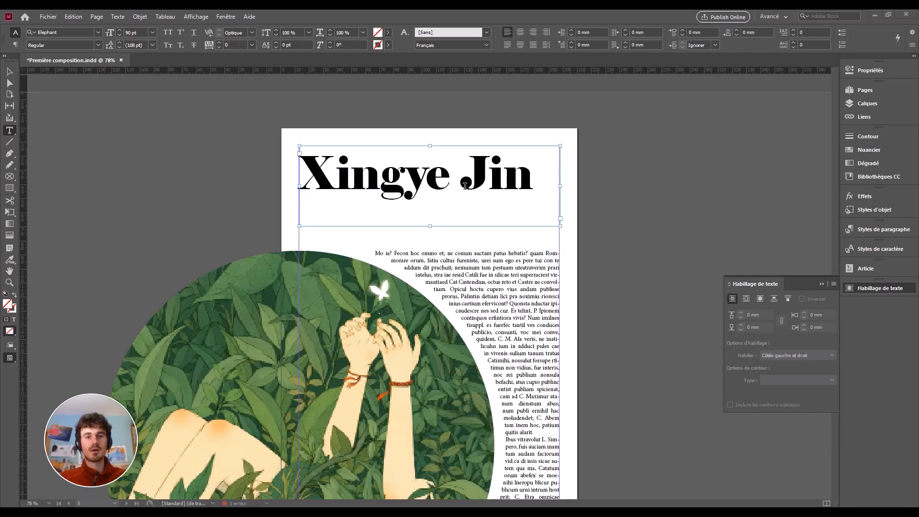
Enlarge the heading's initial letters J and X to 120 pt.
drag(465, 186, 490, 185)
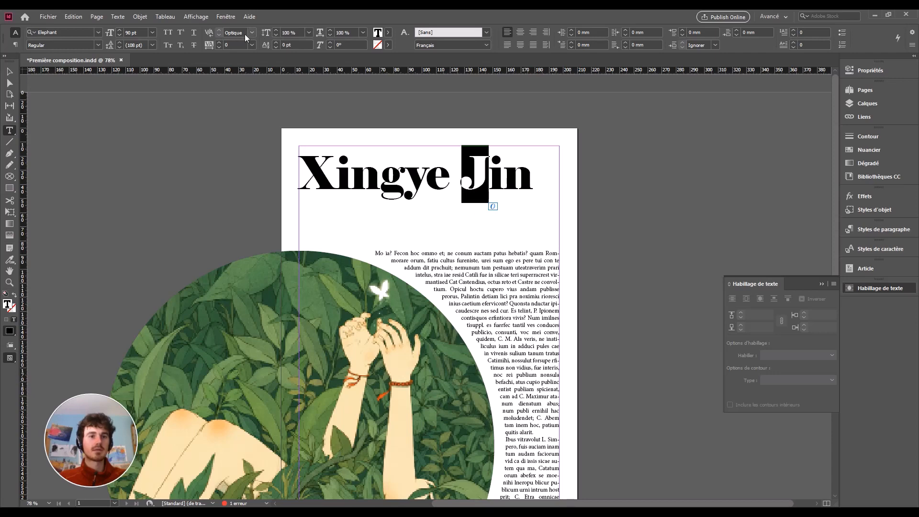
click(133, 33)
key(BackSpace)
key(BackSpace)
text(1)
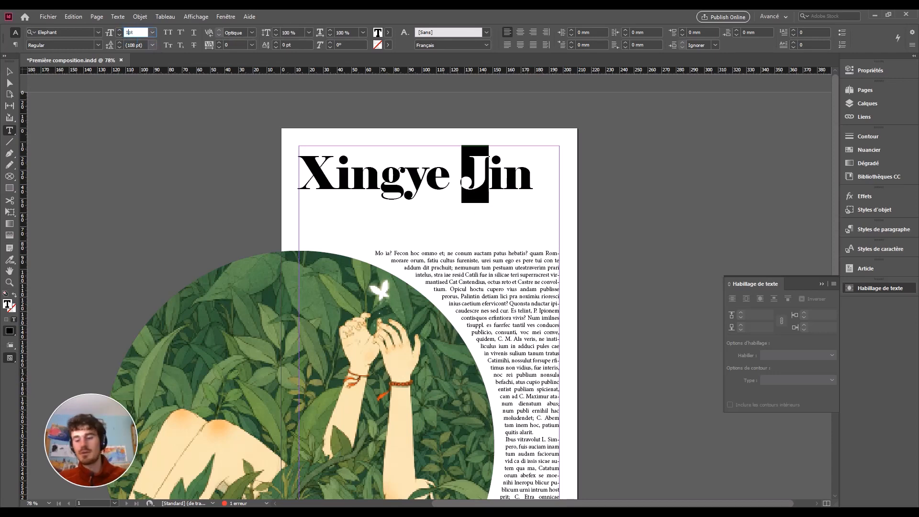
text(20)
key(Return)
drag(335, 188, 305, 186)
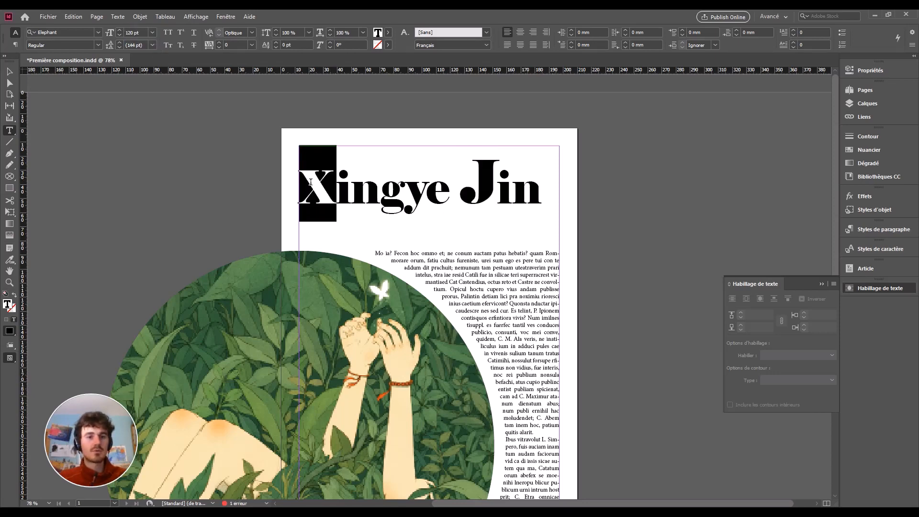
click(131, 32)
key(BackSpace)
key(BackSpace)
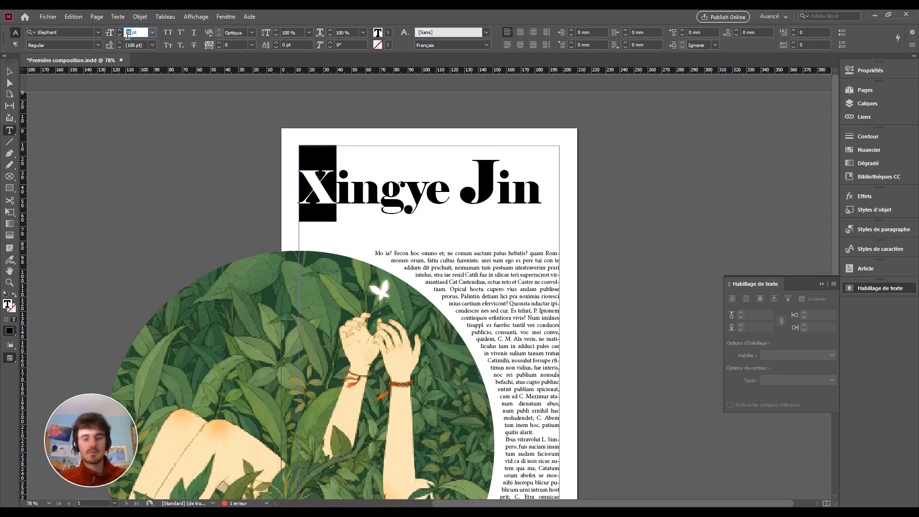
text(120)
key(Return)
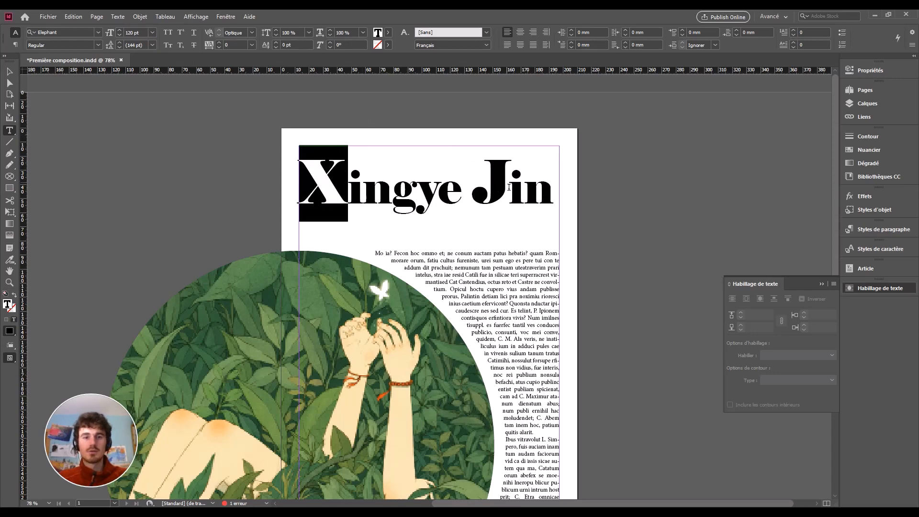
Return the J to 90 pt and delete the space between the two names.
drag(510, 187, 481, 185)
click(133, 33)
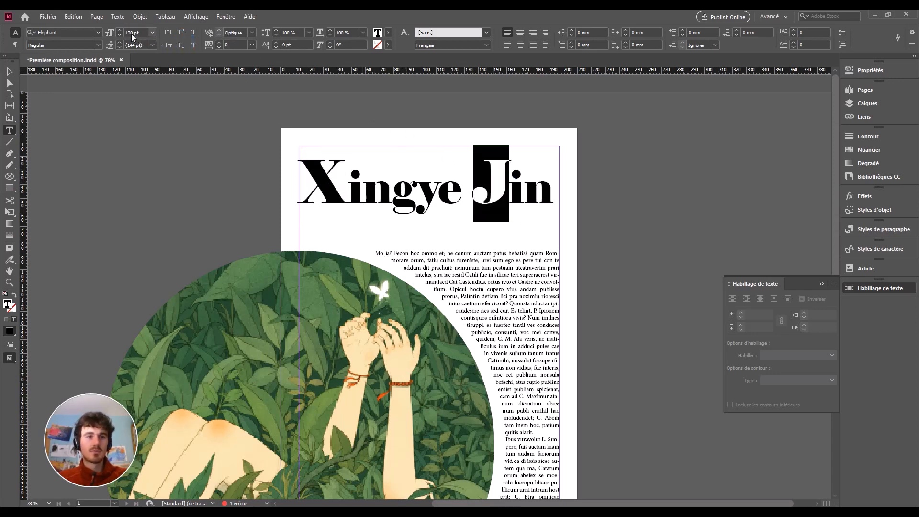
double_click(131, 33)
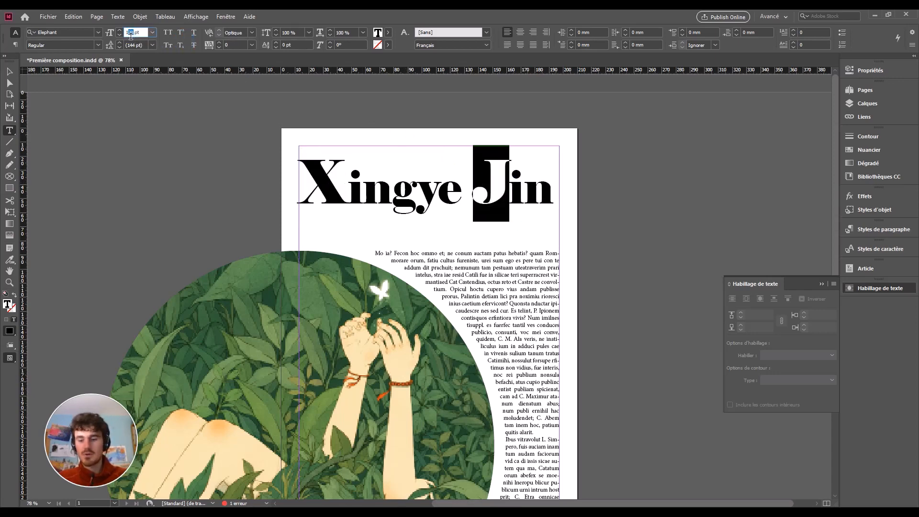
text(90)
key(Return)
click(475, 203)
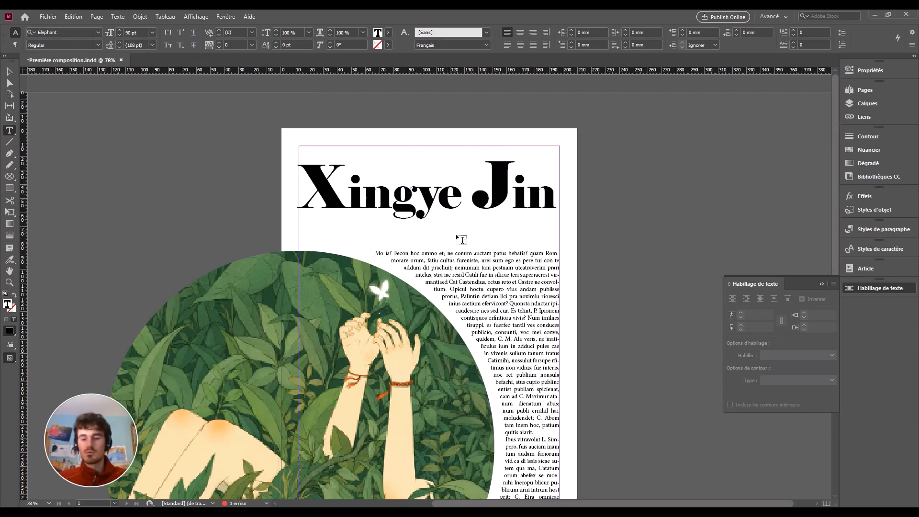
key(BackSpace)
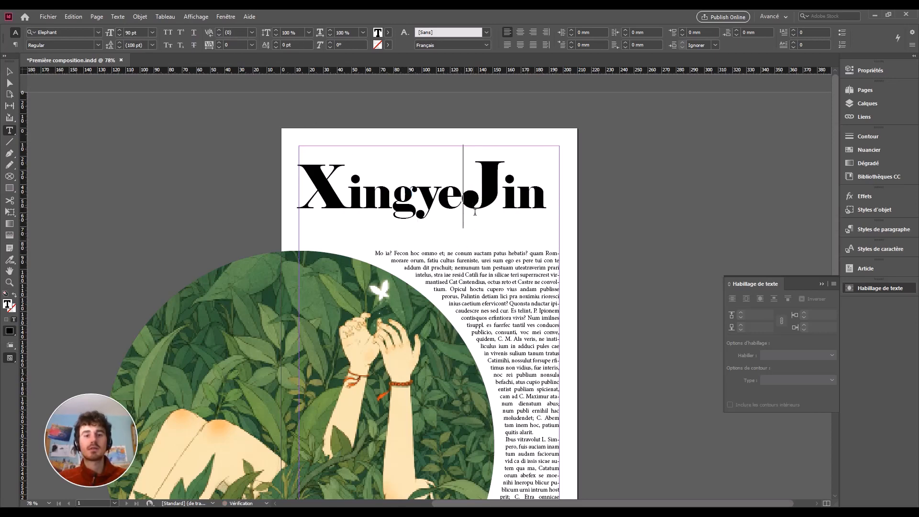
drag(470, 210, 547, 204)
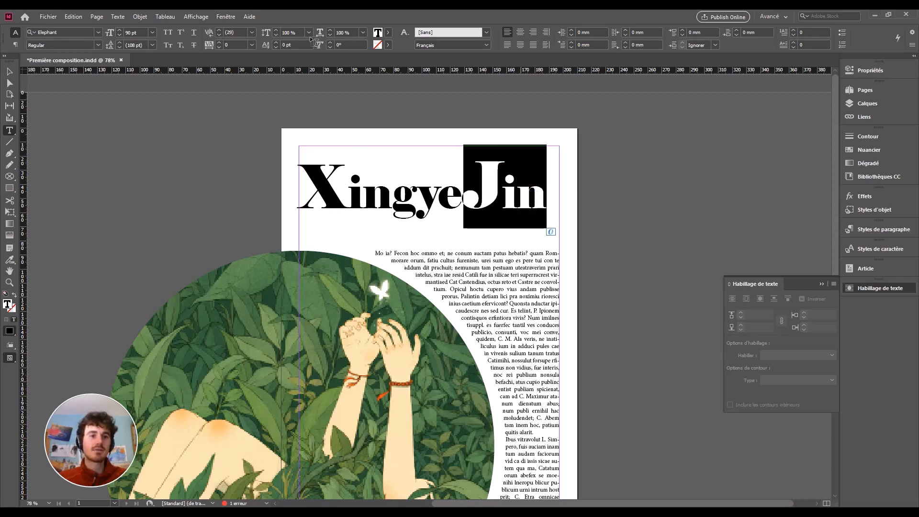
click(276, 47)
click(276, 47)
click(276, 47)
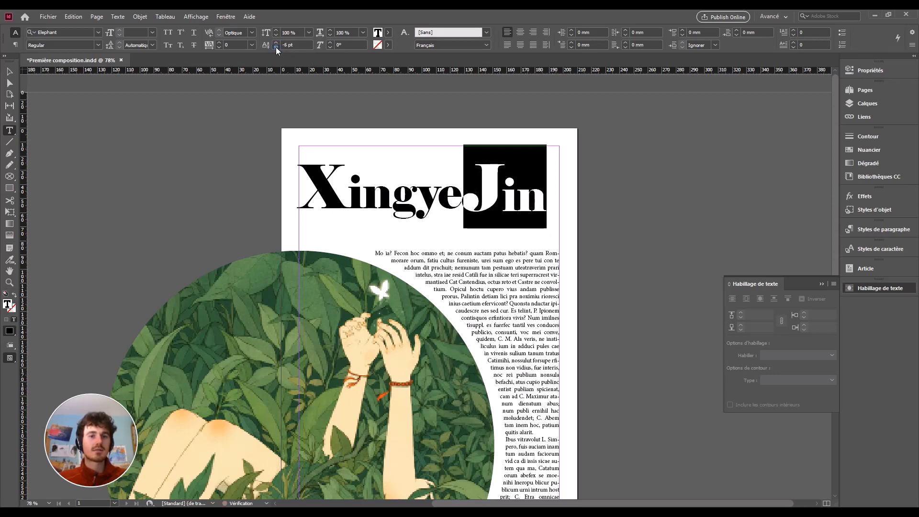
click(276, 47)
click(275, 47)
click(276, 47)
click(276, 47)
click(276, 47)
click(276, 46)
click(276, 47)
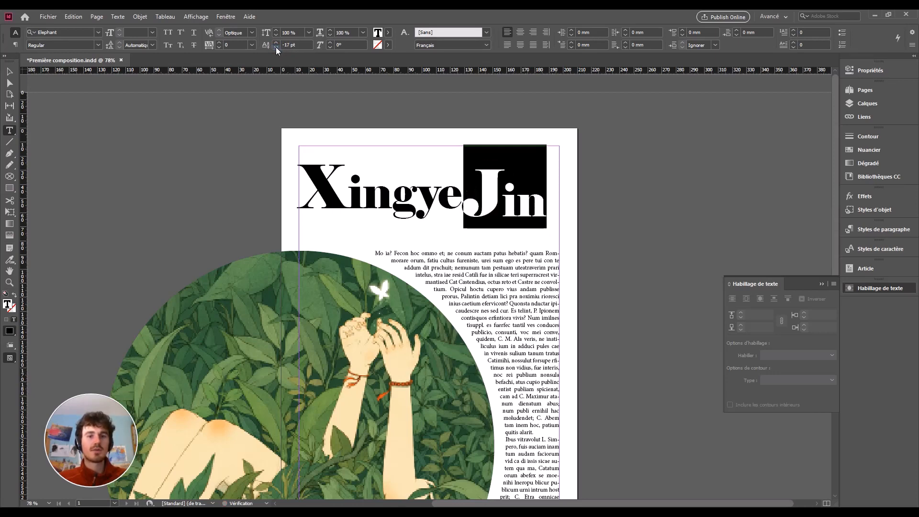
click(276, 47)
click(276, 47)
click(276, 47)
click(276, 47)
click(276, 47)
click(276, 47)
click(276, 46)
click(275, 47)
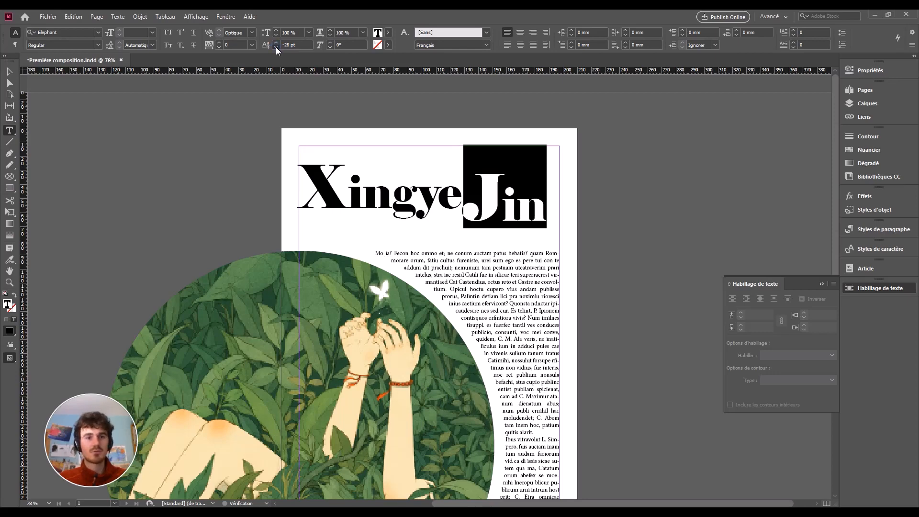
click(276, 47)
click(275, 47)
click(275, 47)
click(276, 47)
click(276, 47)
click(275, 47)
click(276, 47)
click(276, 47)
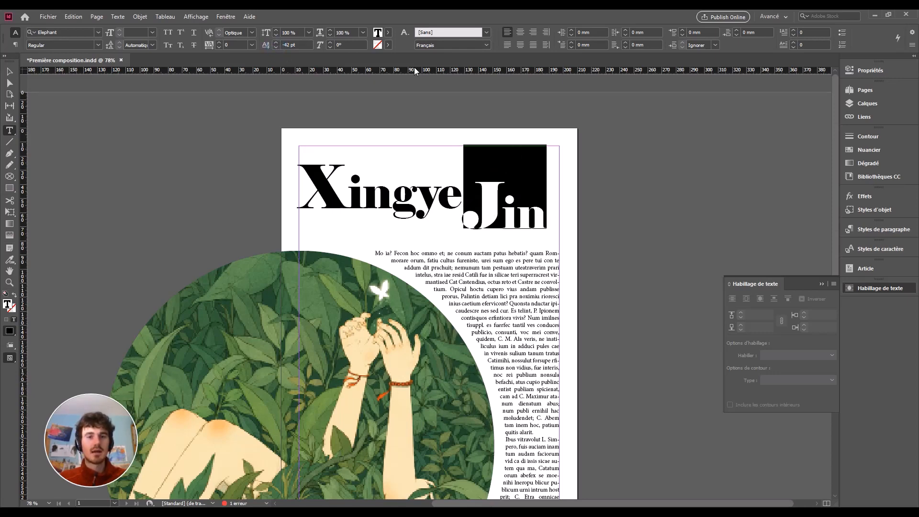
drag(412, 68, 405, 189)
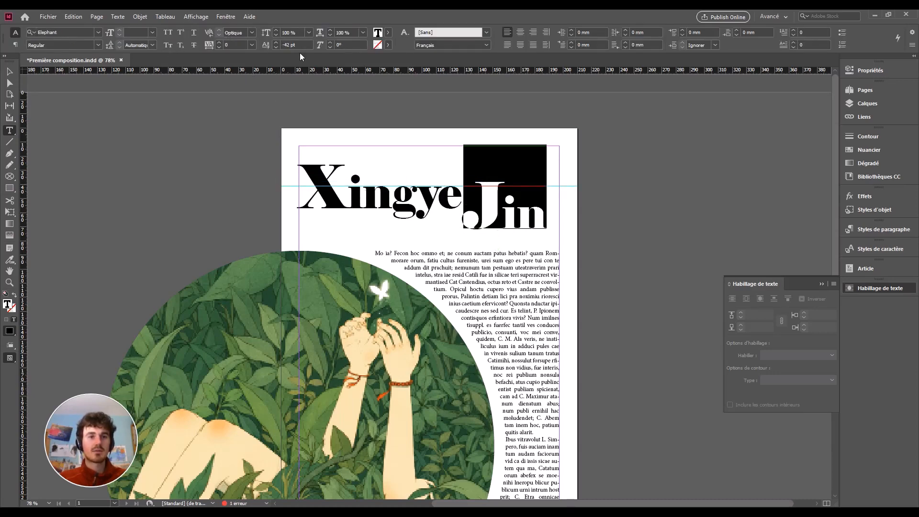
click(276, 46)
click(276, 47)
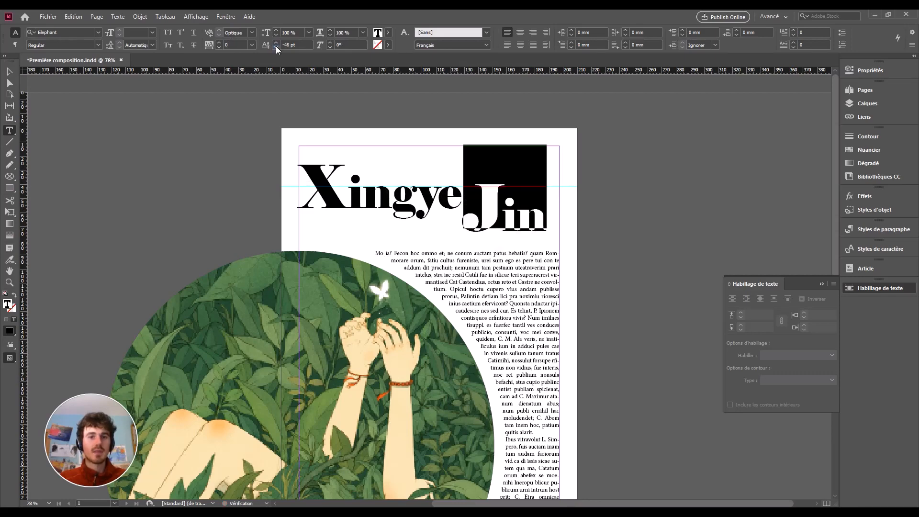
click(276, 47)
click(276, 47)
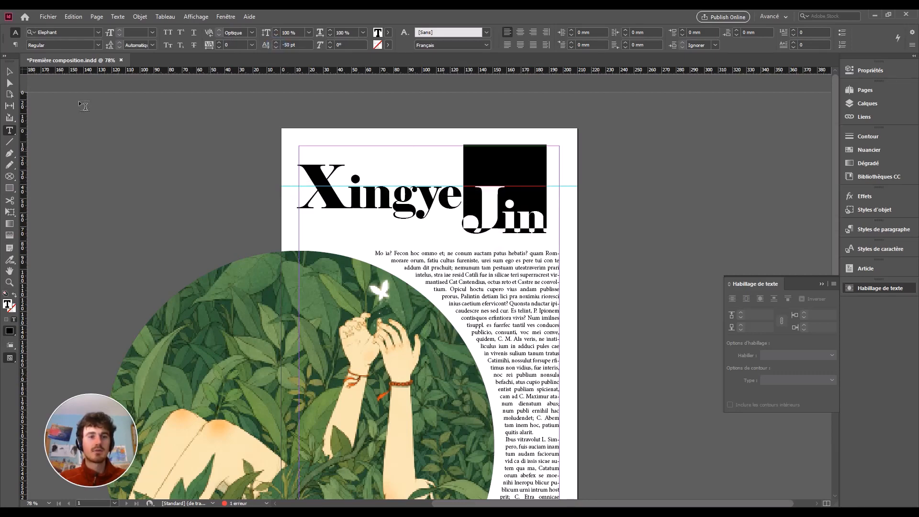
click(10, 72)
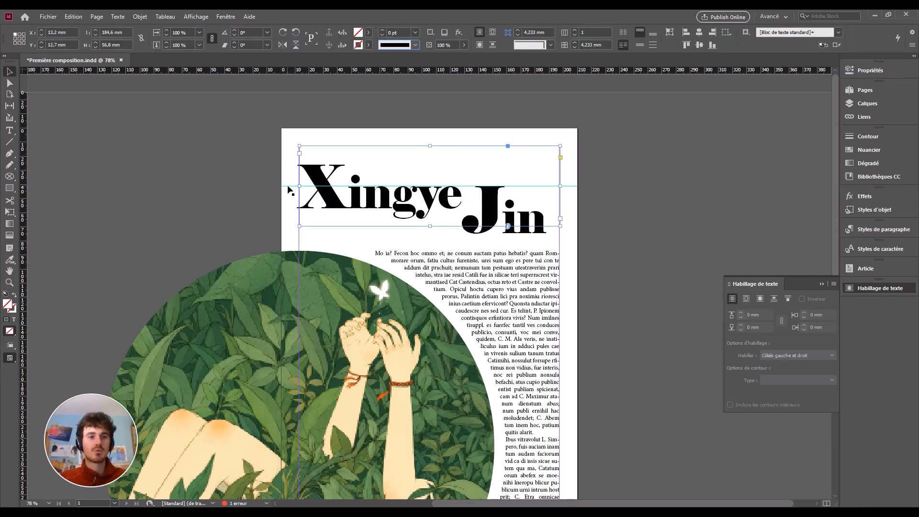
drag(288, 190, 302, 76)
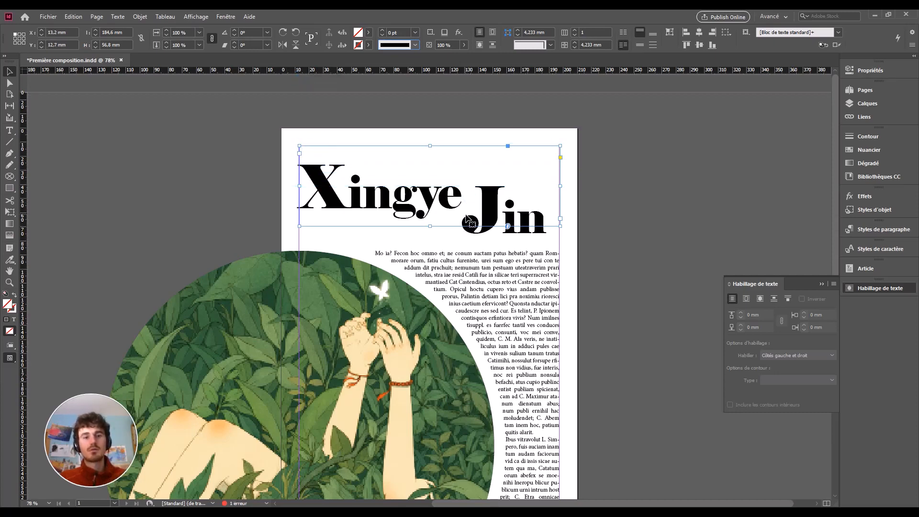
mouse_move(468, 206)
mouse_down()
mouse_move(471, 166)
mouse_move(471, 201)
mouse_up()
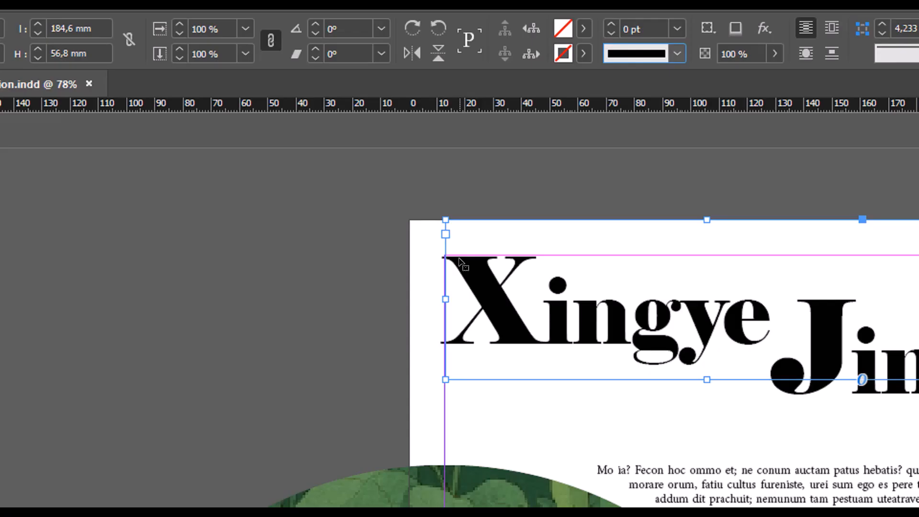
key(Up)
key(Up)
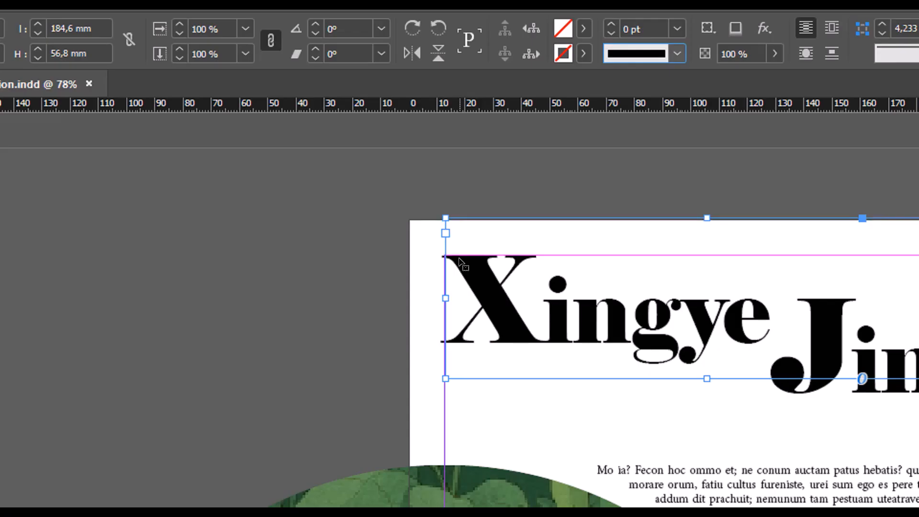
key(Right)
key(Right)
key(Right)
key(Right)
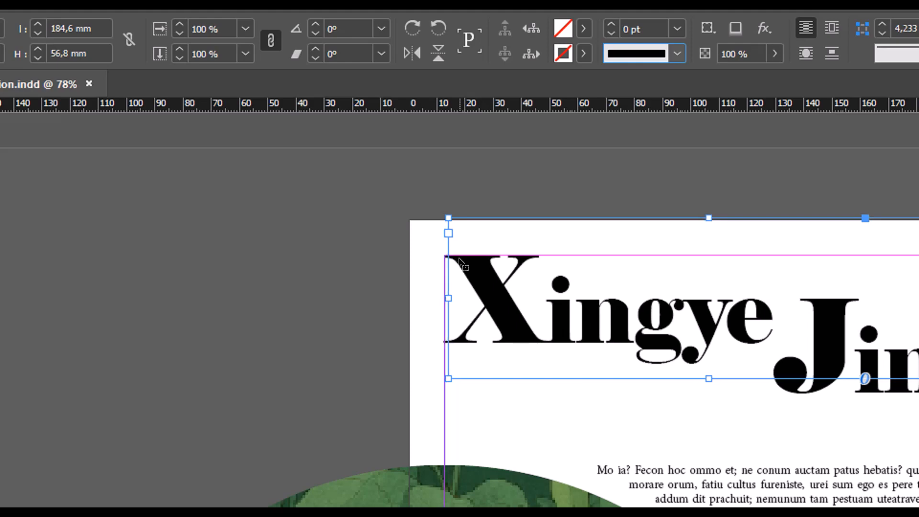
key(Down)
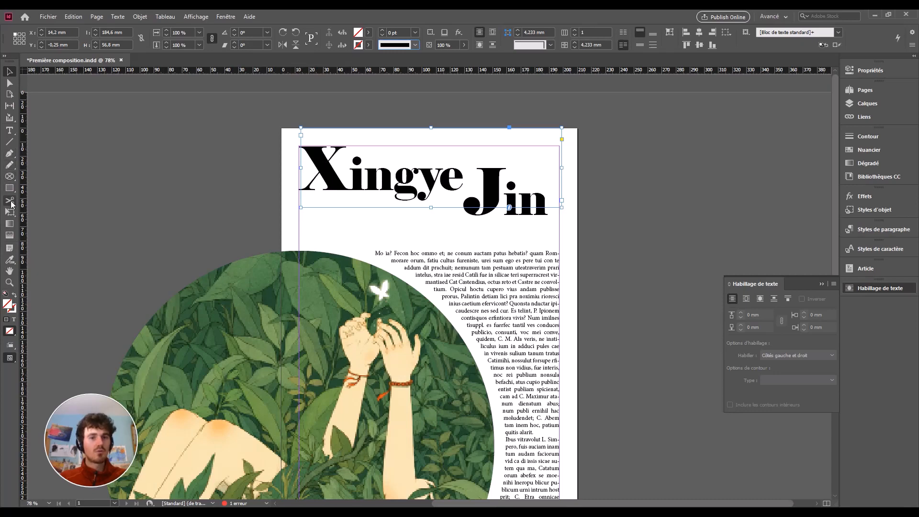
click(9, 131)
click(307, 225)
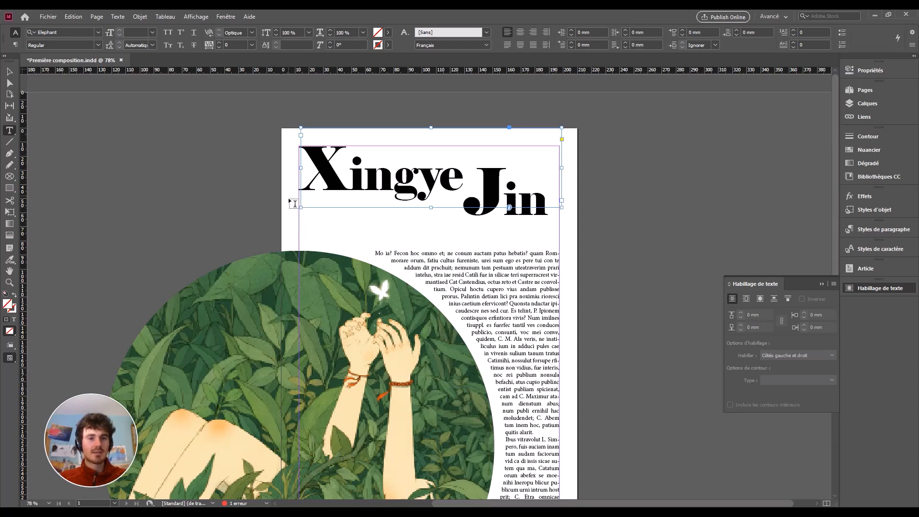
drag(290, 200, 457, 226)
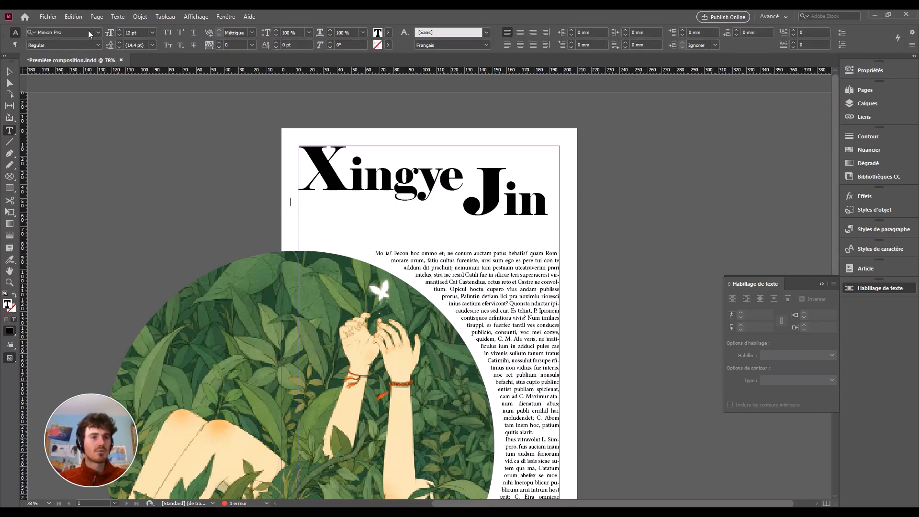
double_click(128, 32)
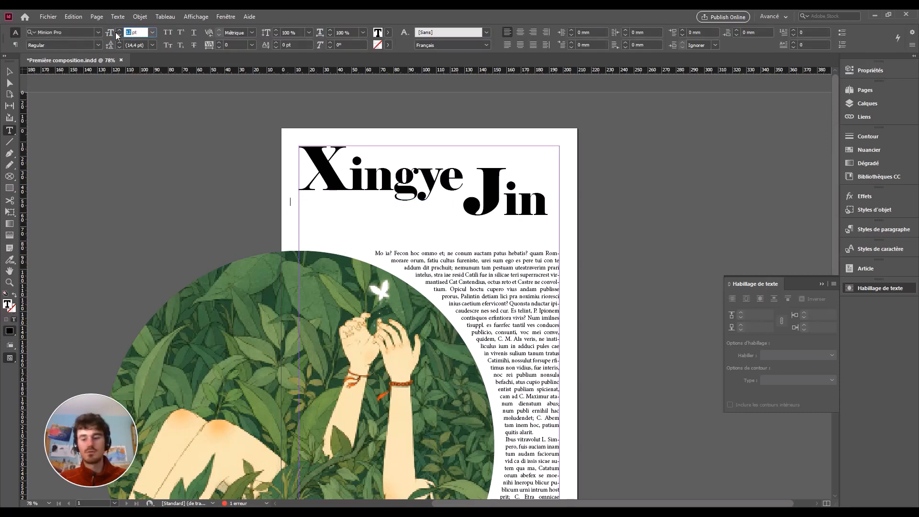
text(22)
click(72, 32)
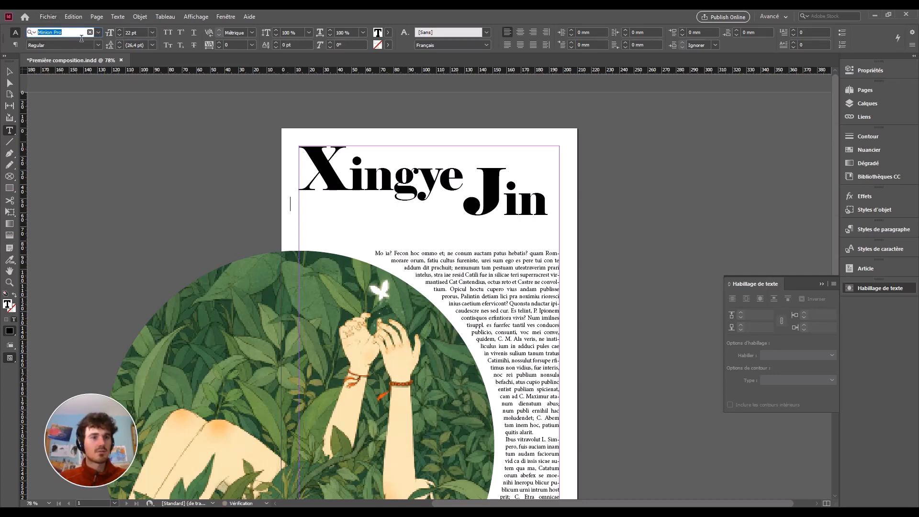
text(c)
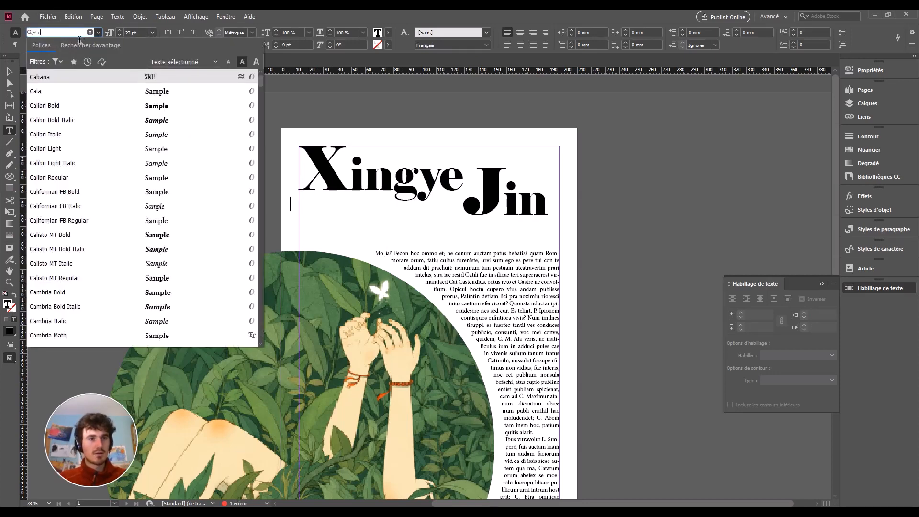
scroll(74, 187, down, 7)
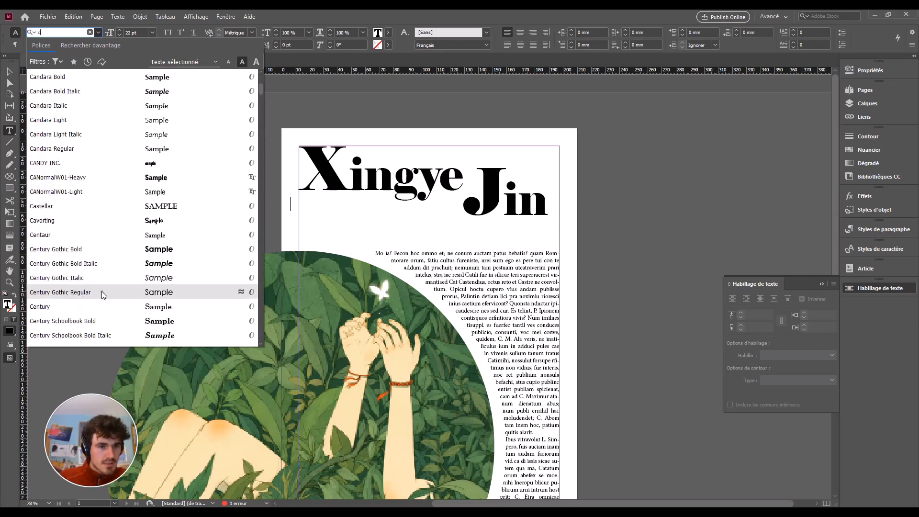
click(101, 292)
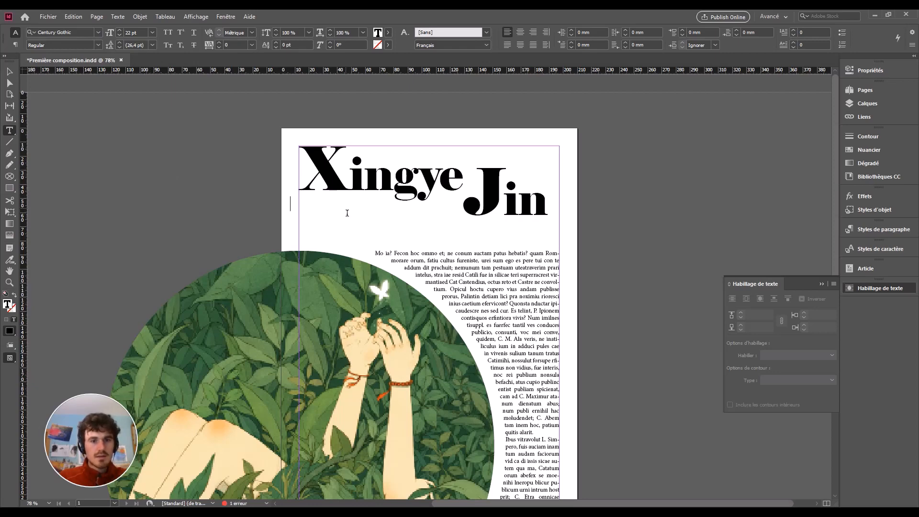
text(/)
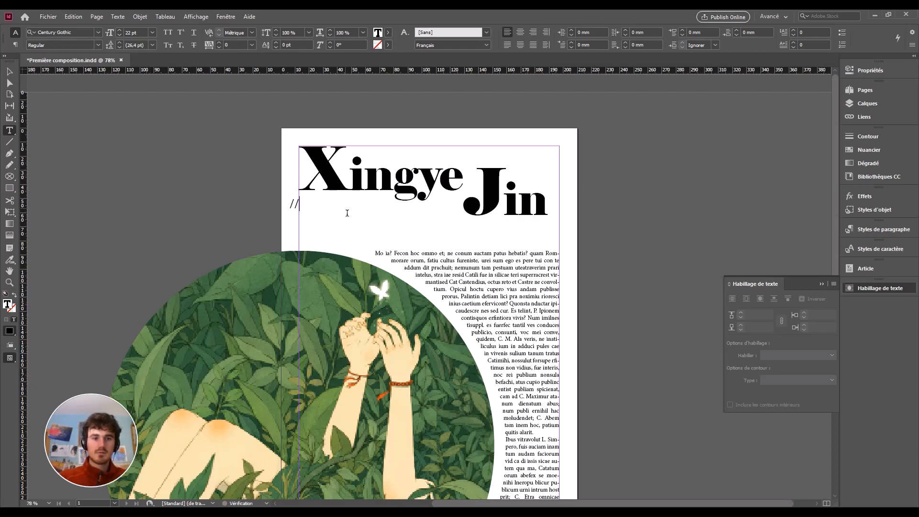
text(// I)
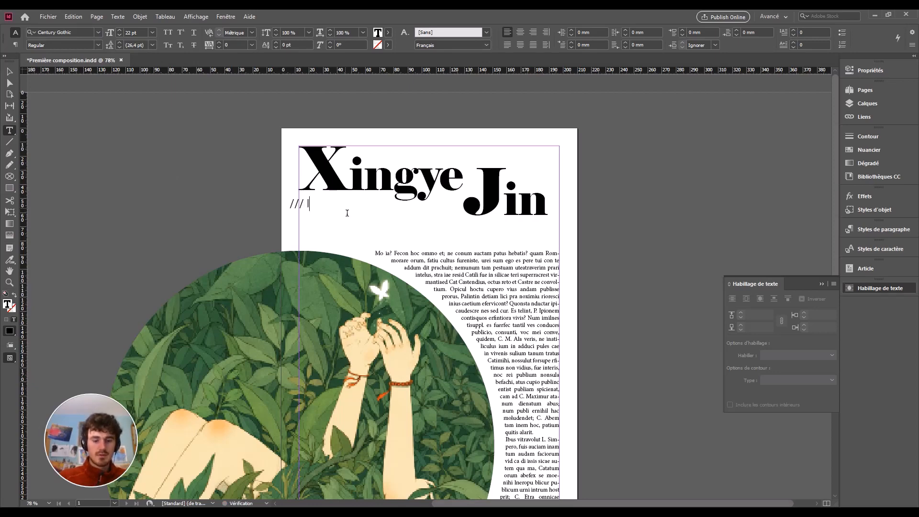
text(LLUSTR)
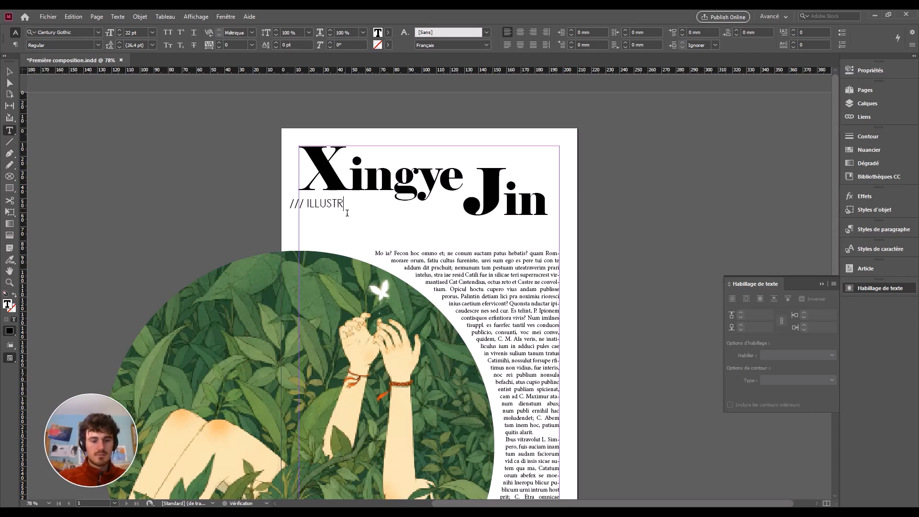
text(ATIONS)
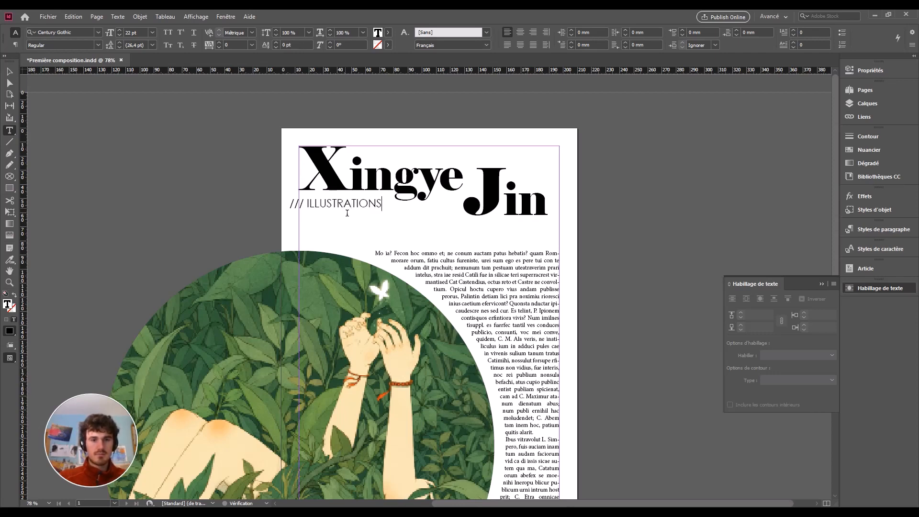
click(9, 72)
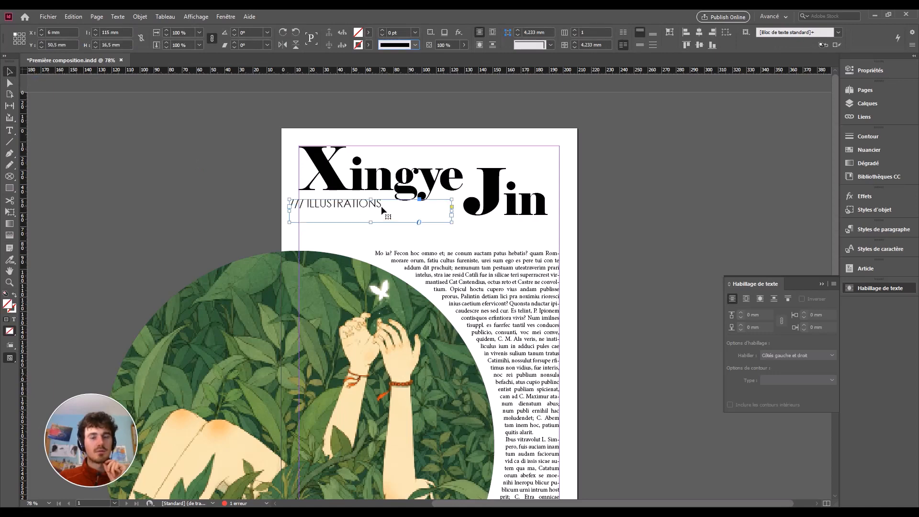
drag(452, 216, 361, 212)
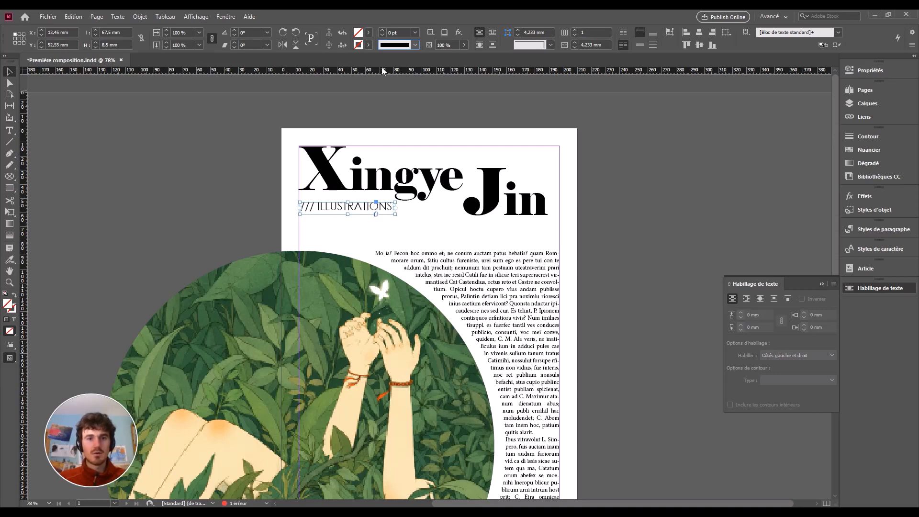
drag(388, 74, 393, 218)
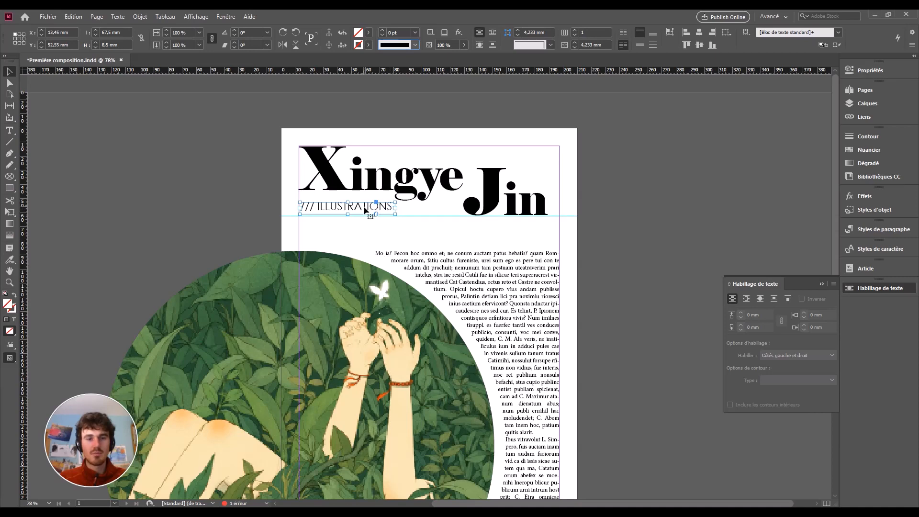
key(Down)
key(Down)
key(Down)
key(Down)
key(Down)
key(Down)
key(Down)
key(Down)
key(Down)
key(Down)
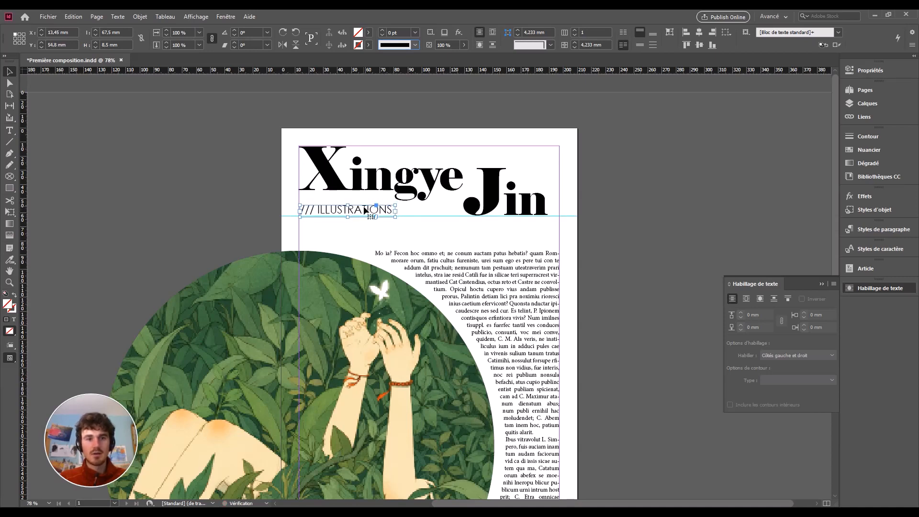
key(Down)
key(Down)
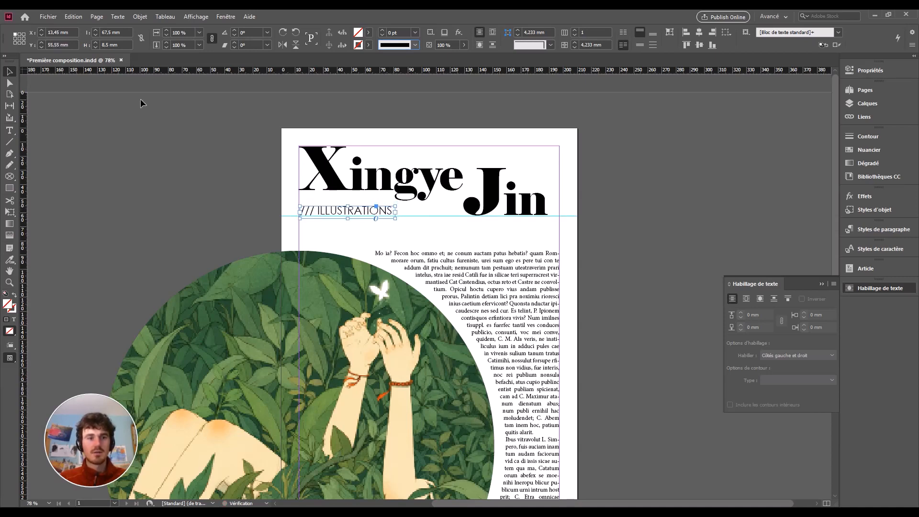
drag(287, 218, 308, 70)
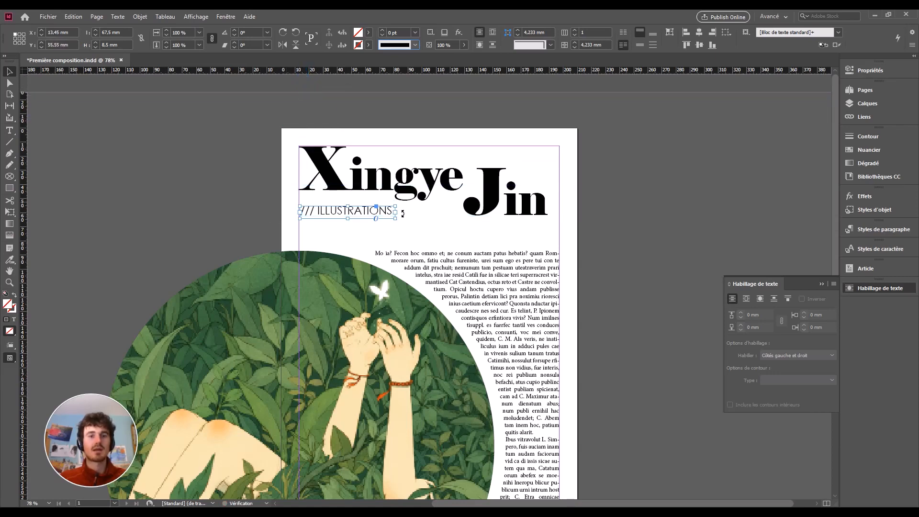
click(416, 246)
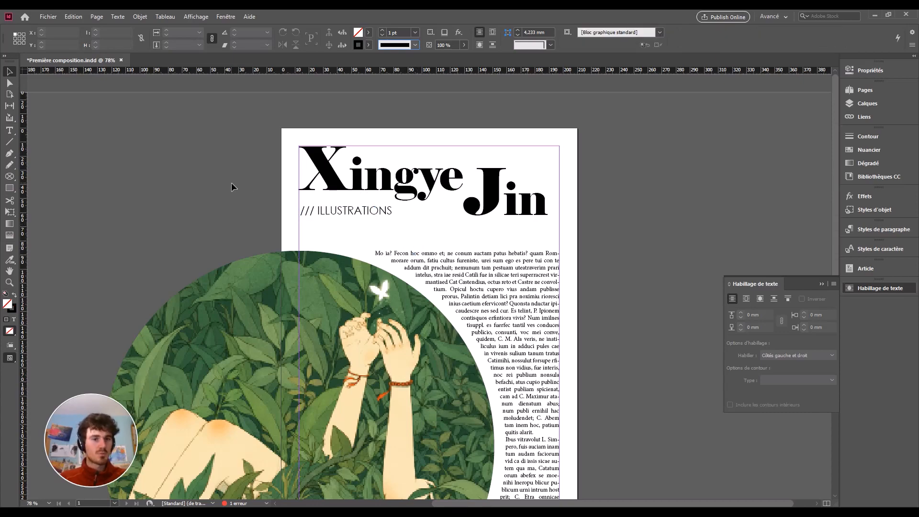
scroll(431, 296, down, 3)
scroll(429, 298, up, 2)
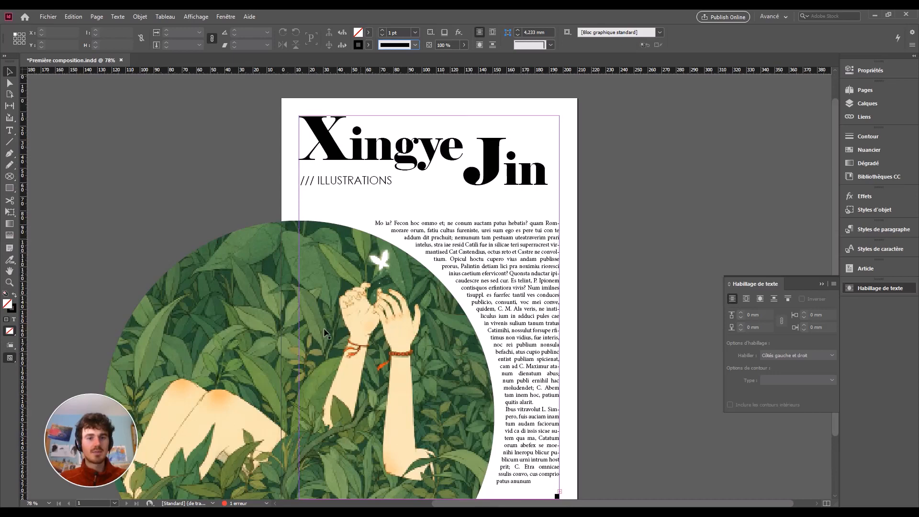
Draw a horizontal line below the subtitle, extending it past both page edges.
click(9, 142)
drag(278, 200, 605, 212)
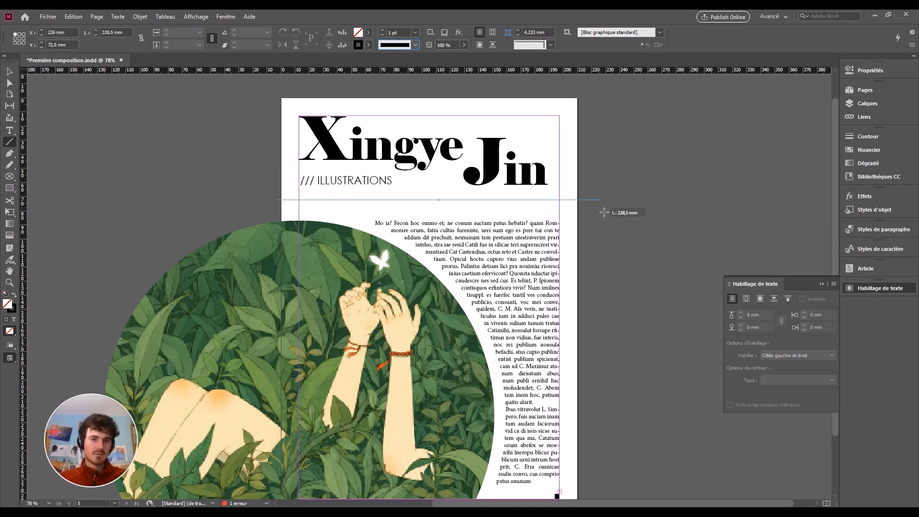
key(shift)
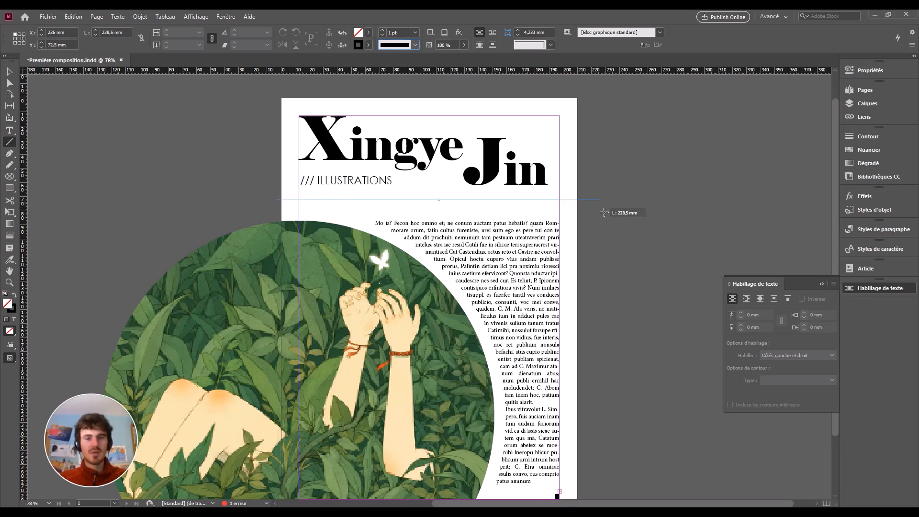
drag(605, 212, 586, 208)
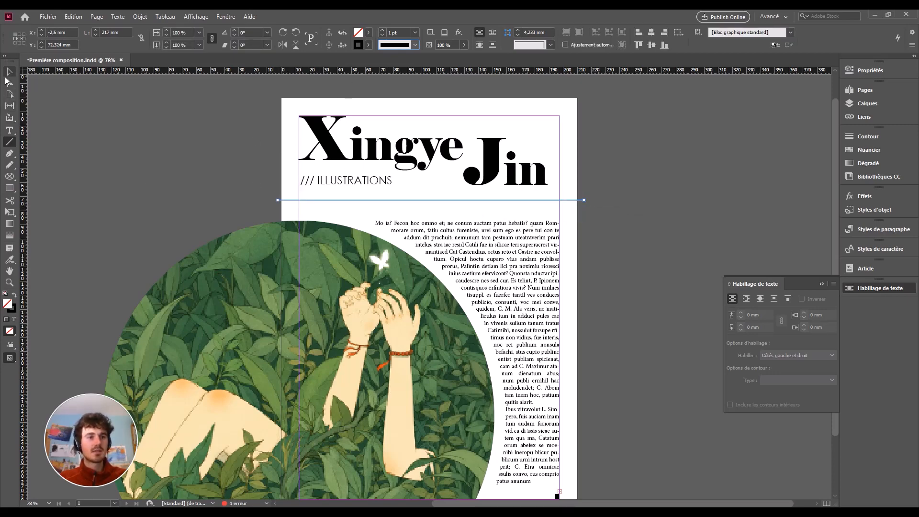
key(v)
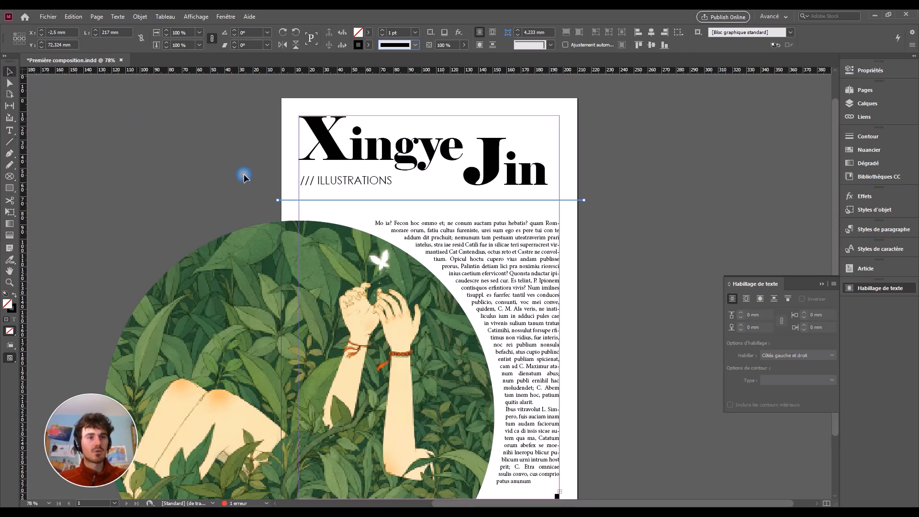
drag(281, 205, 375, 208)
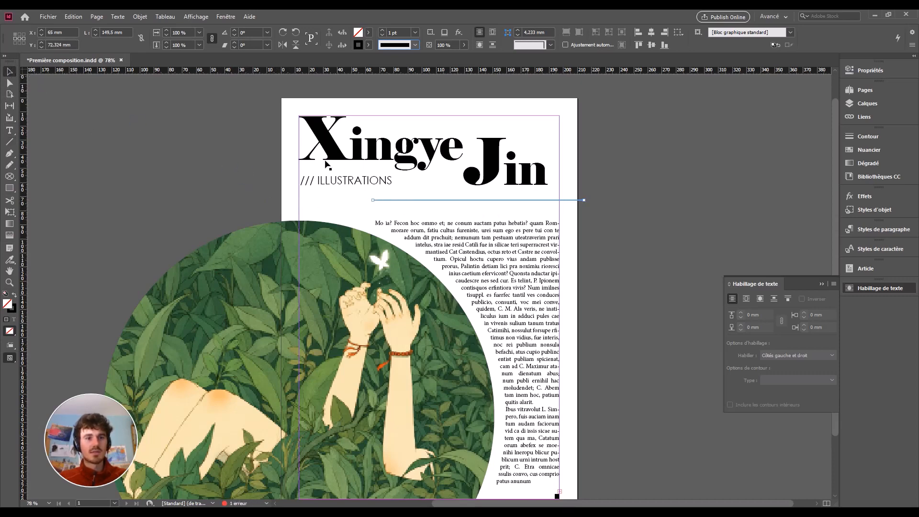
drag(374, 202, 266, 200)
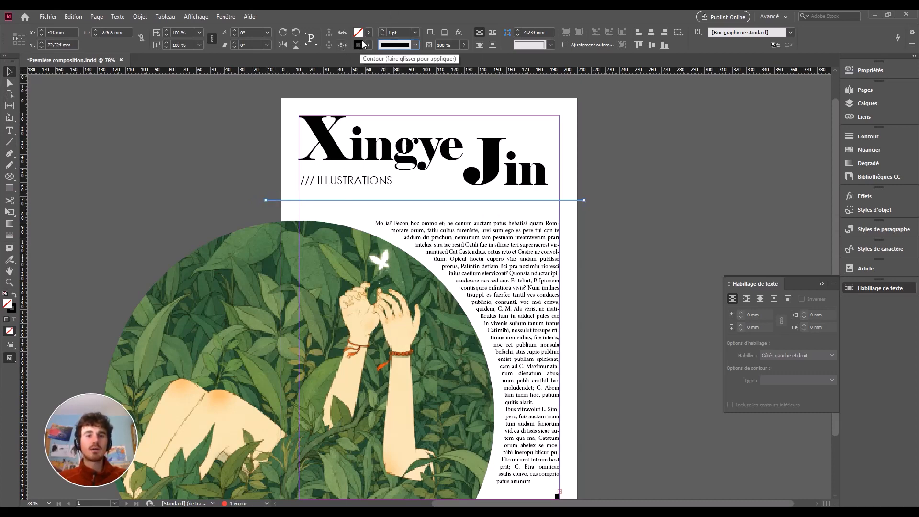
Give the rule an 8 pt stroke with 'Hachures inclinées vers la droite' stroke type.
click(382, 30)
click(382, 30)
click(382, 30)
click(382, 29)
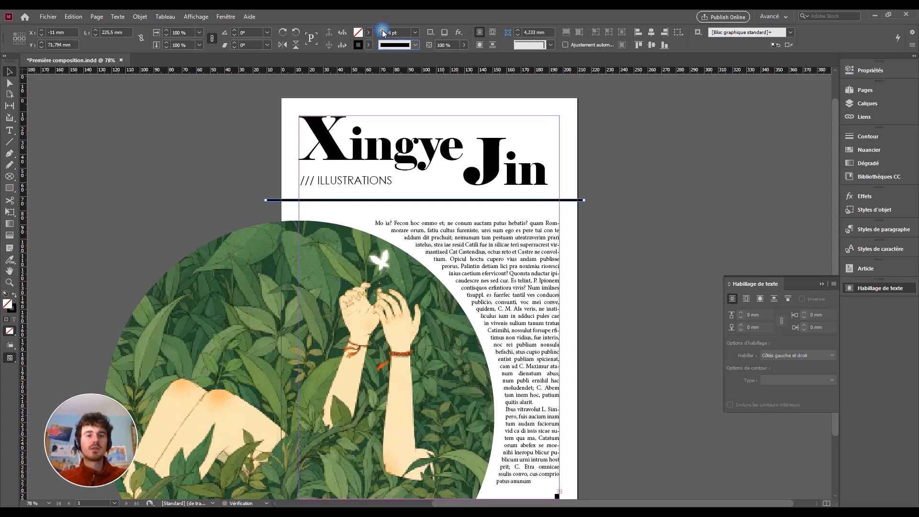
click(382, 29)
click(382, 30)
click(382, 30)
click(382, 29)
click(383, 35)
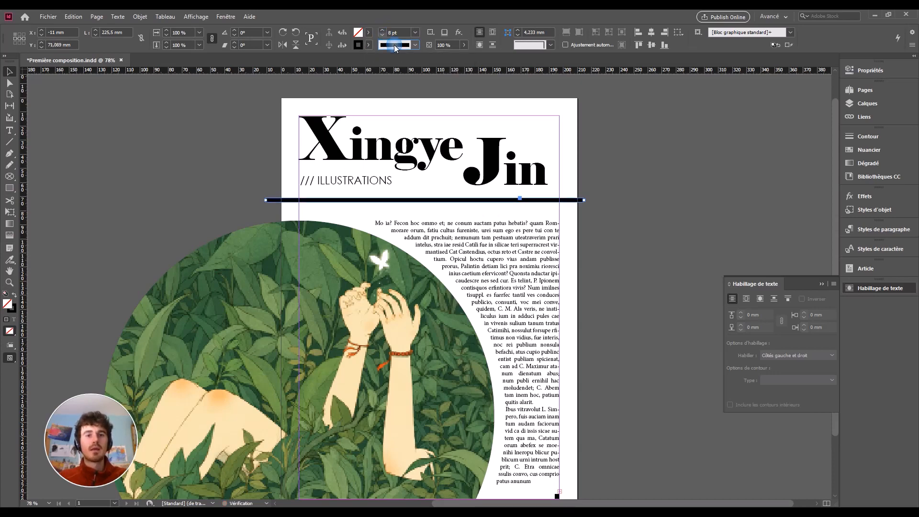
click(405, 45)
click(408, 218)
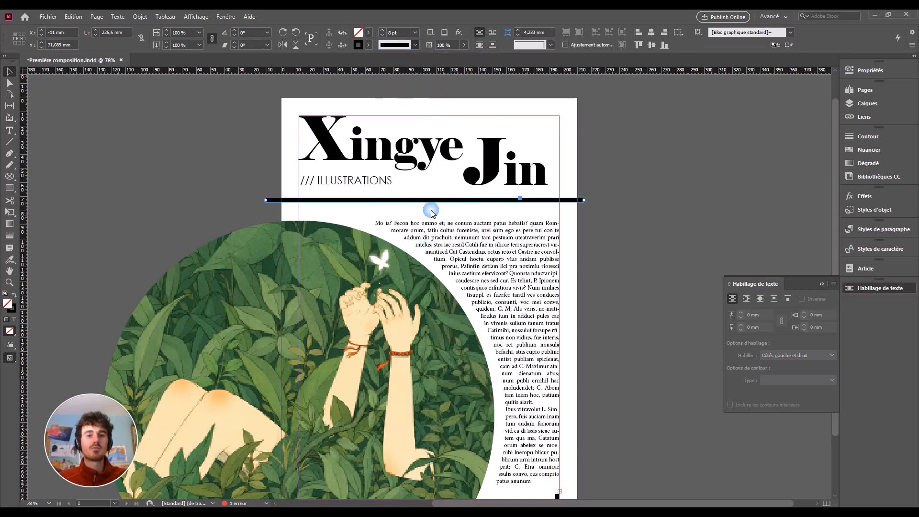
click(404, 45)
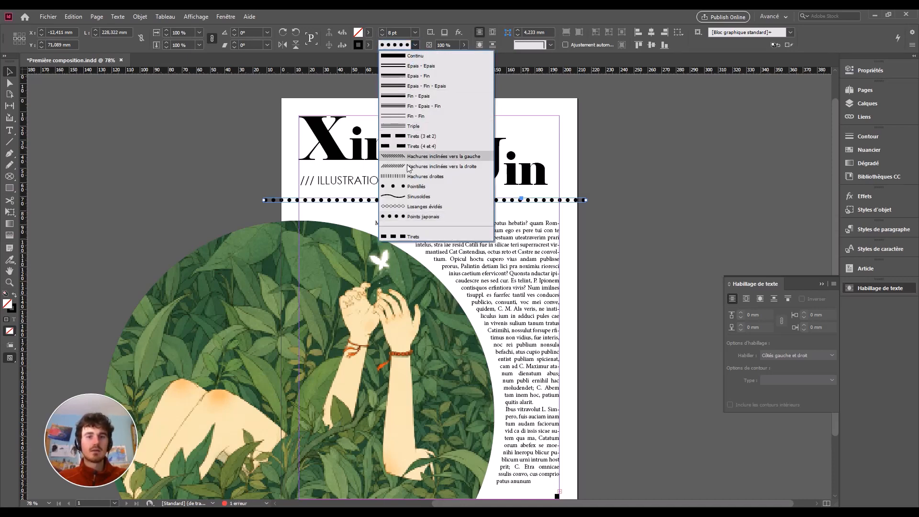
click(411, 196)
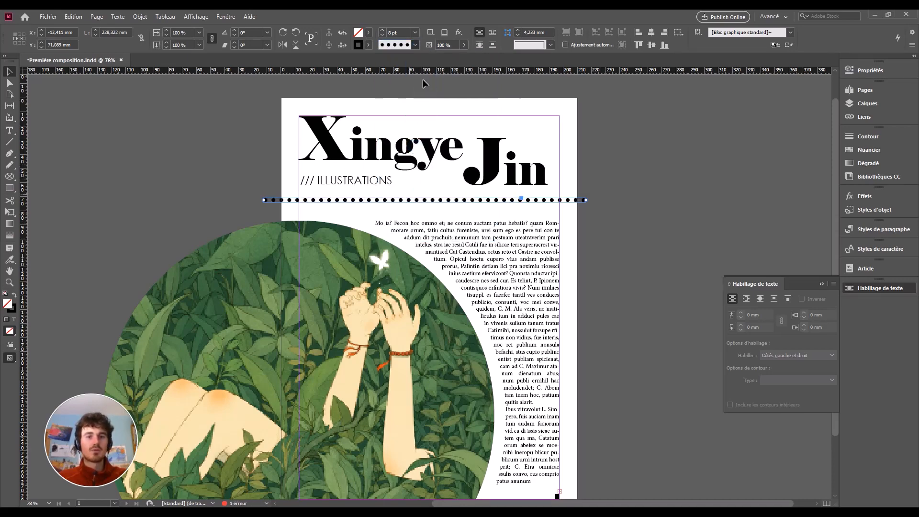
click(415, 45)
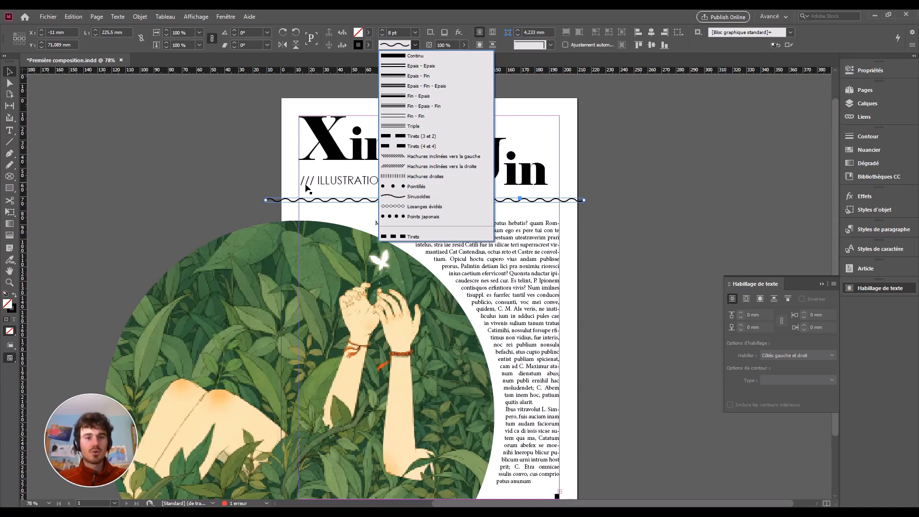
click(393, 169)
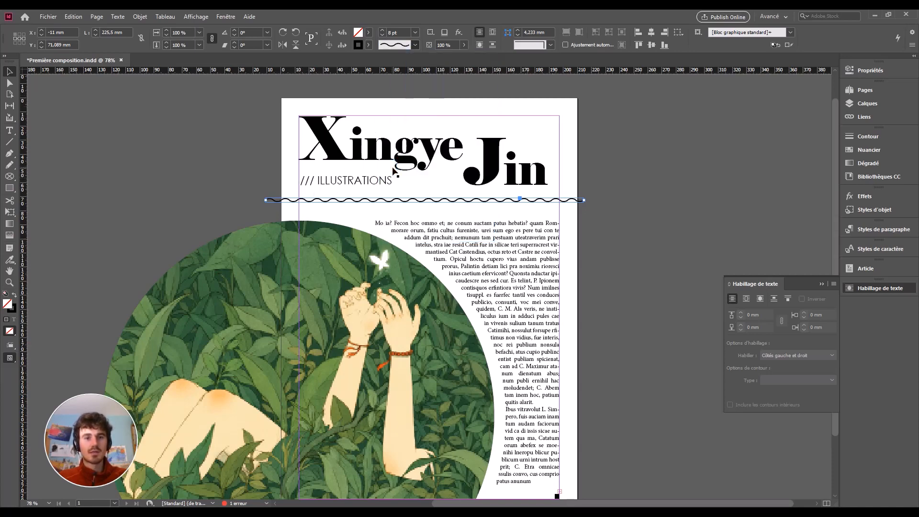
click(410, 215)
scroll(431, 239, down, 3)
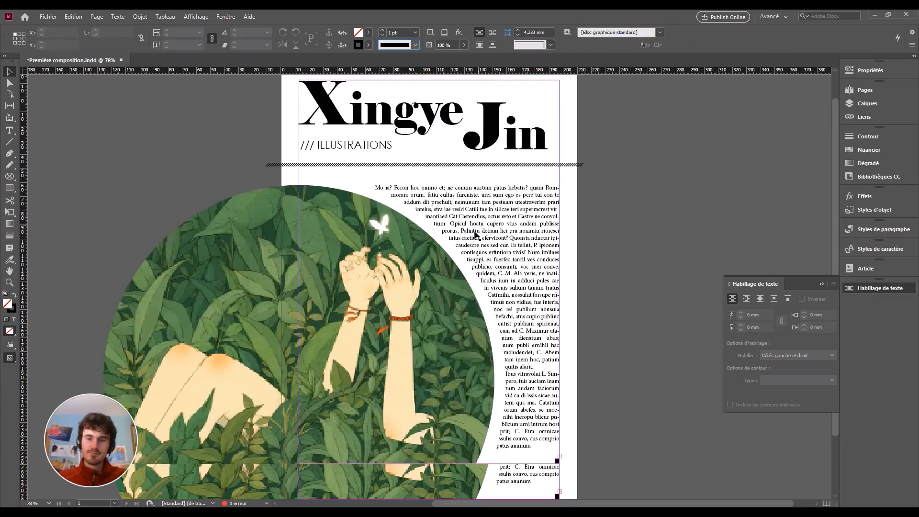
scroll(461, 245, up, 3)
scroll(459, 254, down, 1)
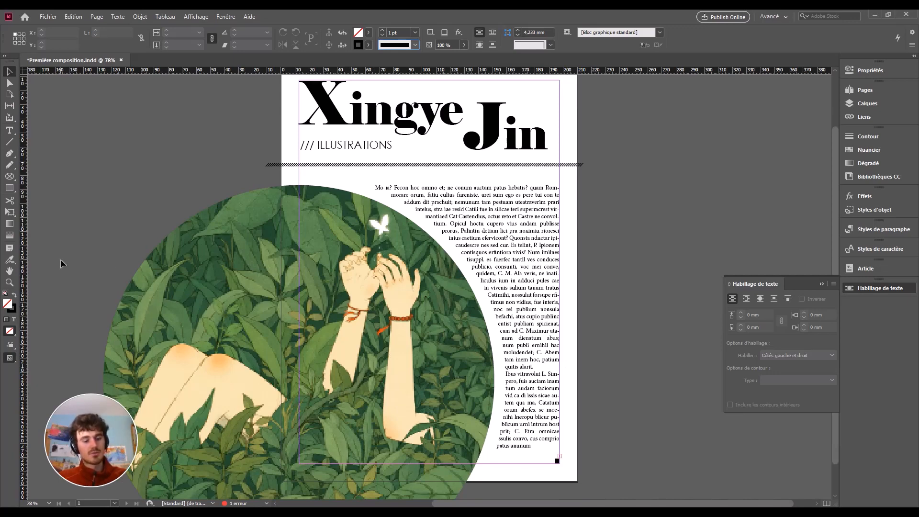
key(shift+w)
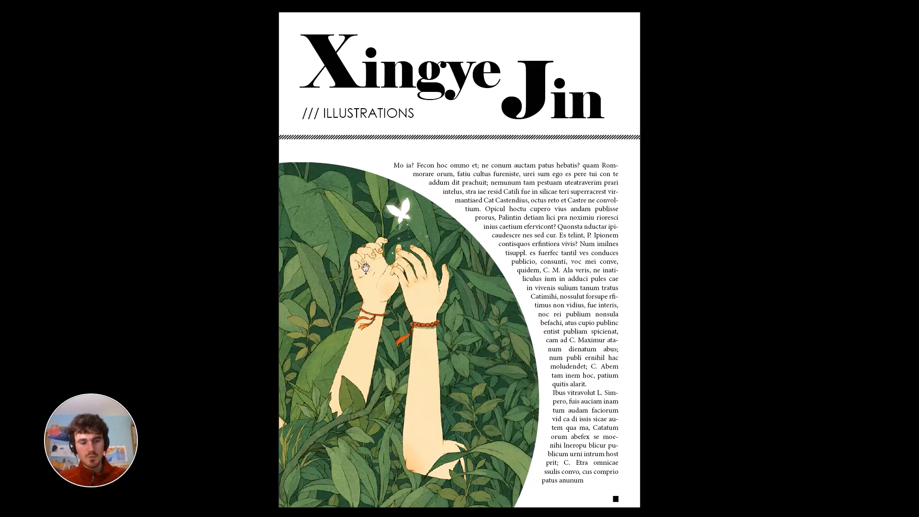
key(Escape)
key(w)
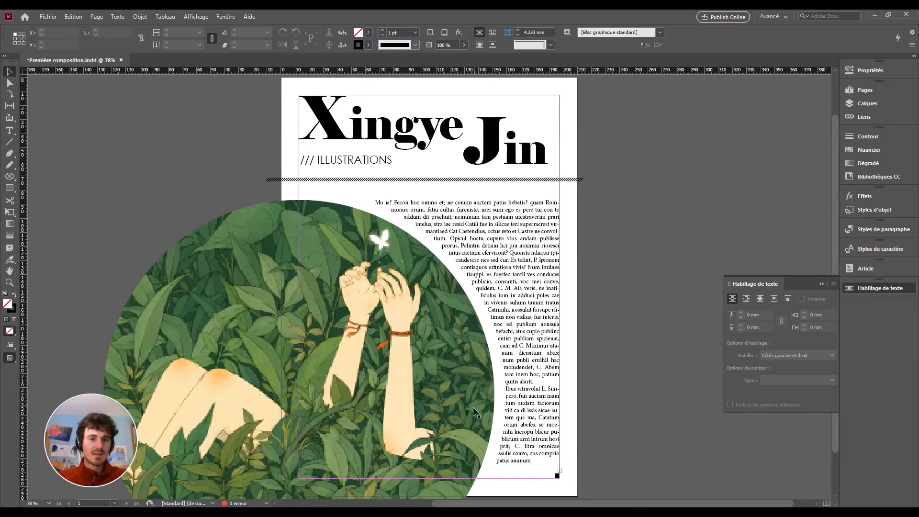
scroll(439, 371, down, 3)
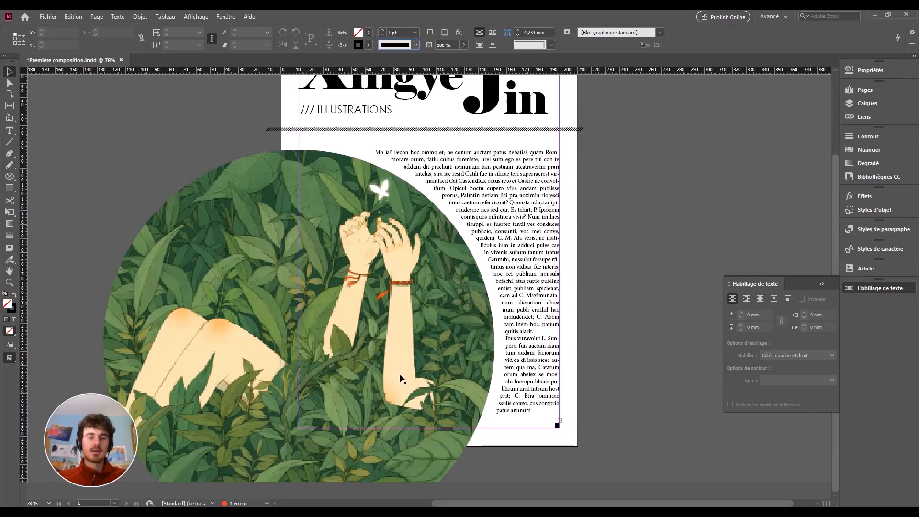
scroll(390, 378, up, 2)
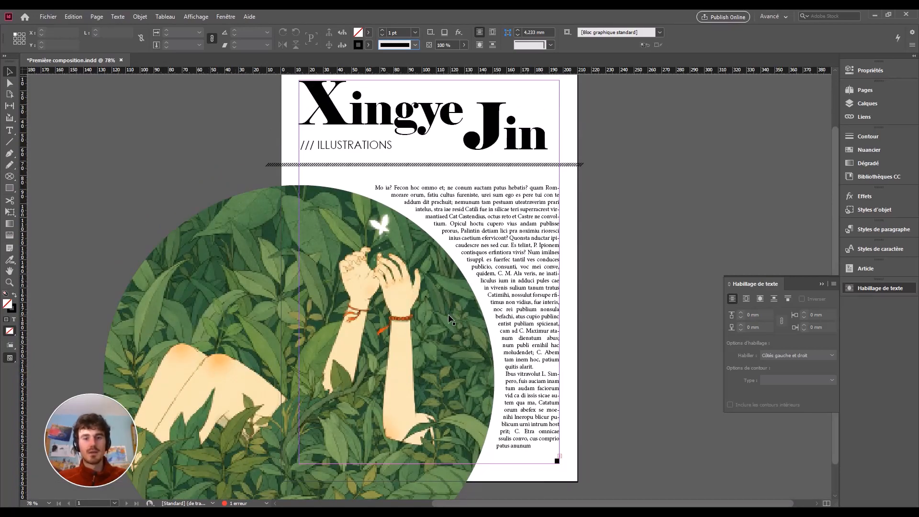
key(shift+w)
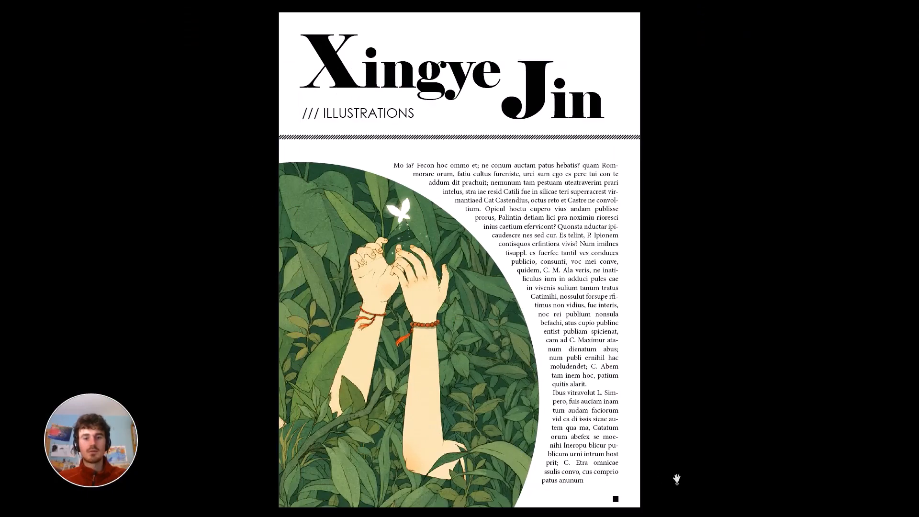
key(Escape)
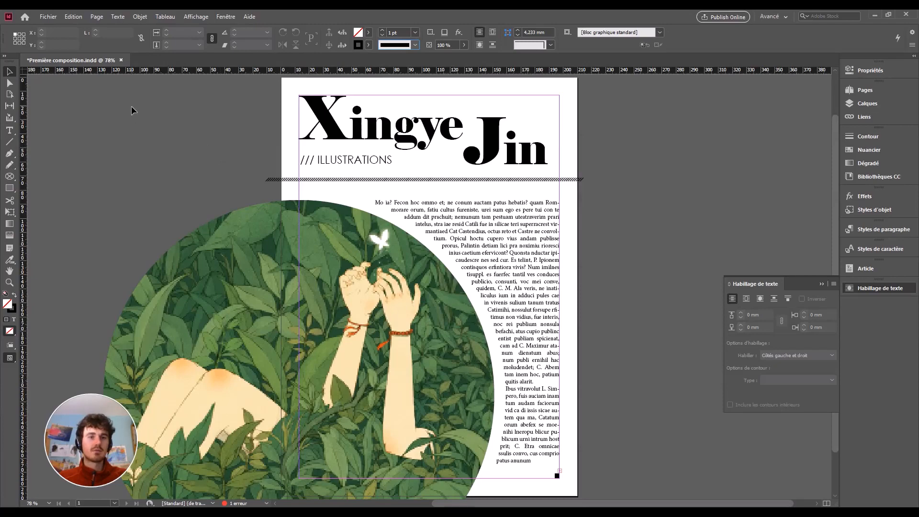
Save the layout as Première composition.indd, overwriting the existing file.
click(50, 17)
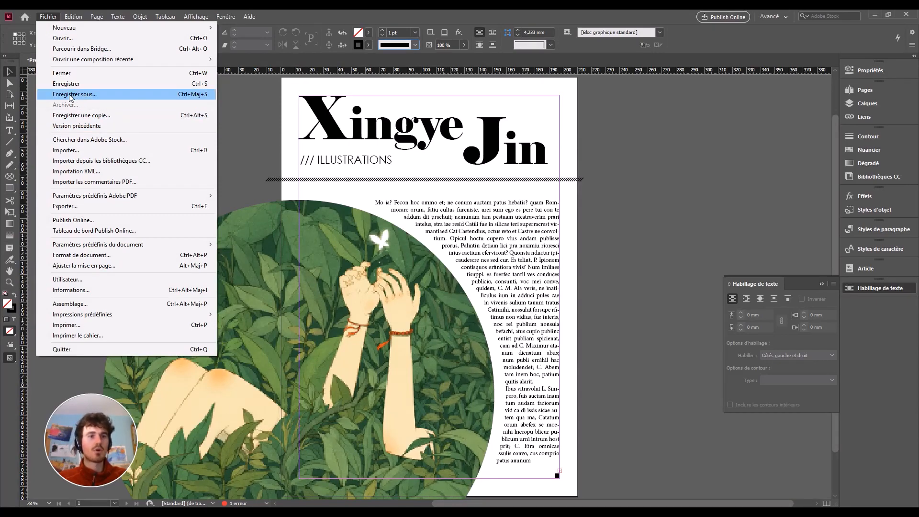
click(92, 94)
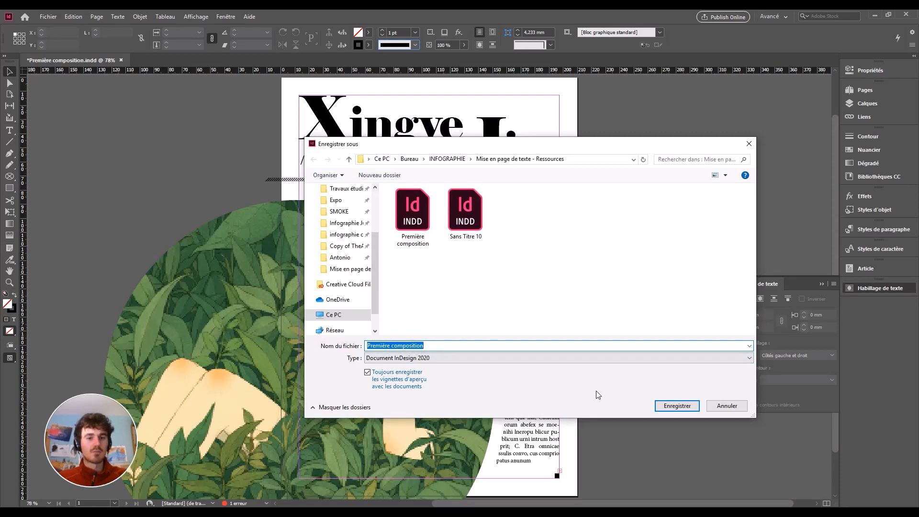
click(676, 407)
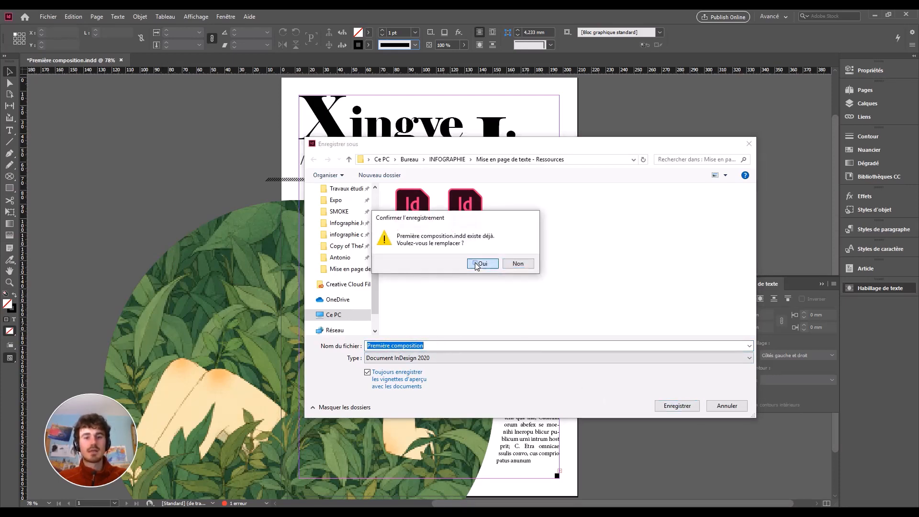
click(481, 264)
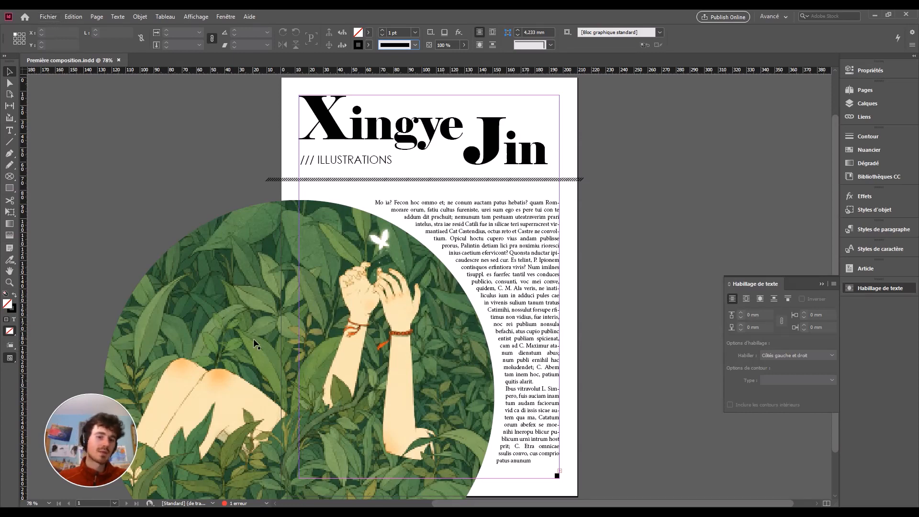
Export as Adobe PDF (impression) named Première composition, replacing the existing PDF.
click(52, 17)
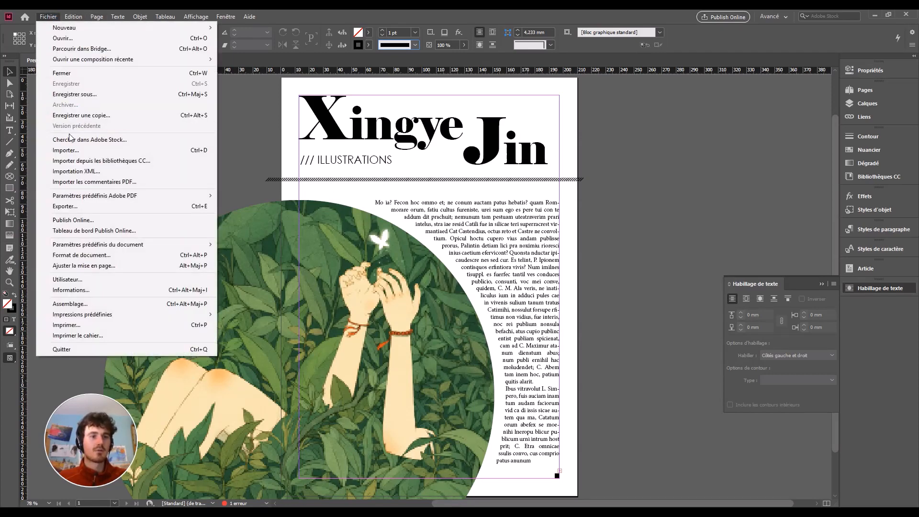
click(78, 206)
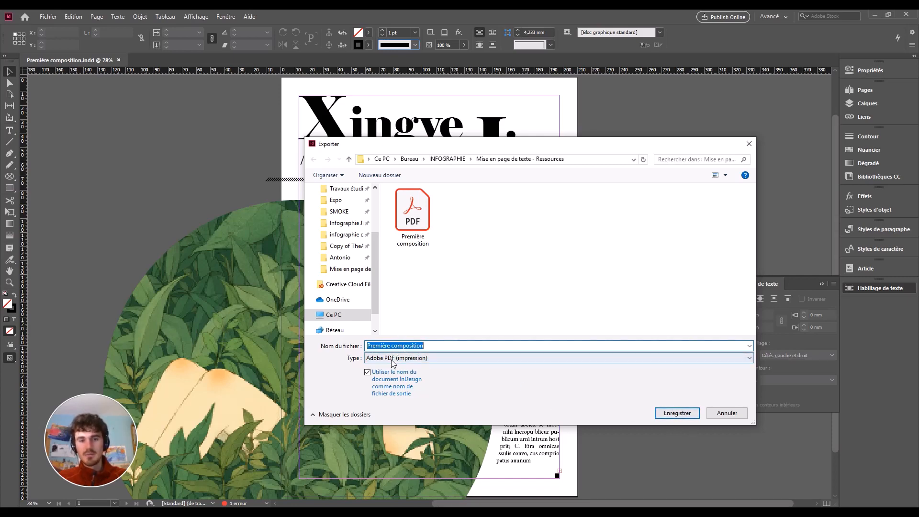
click(664, 413)
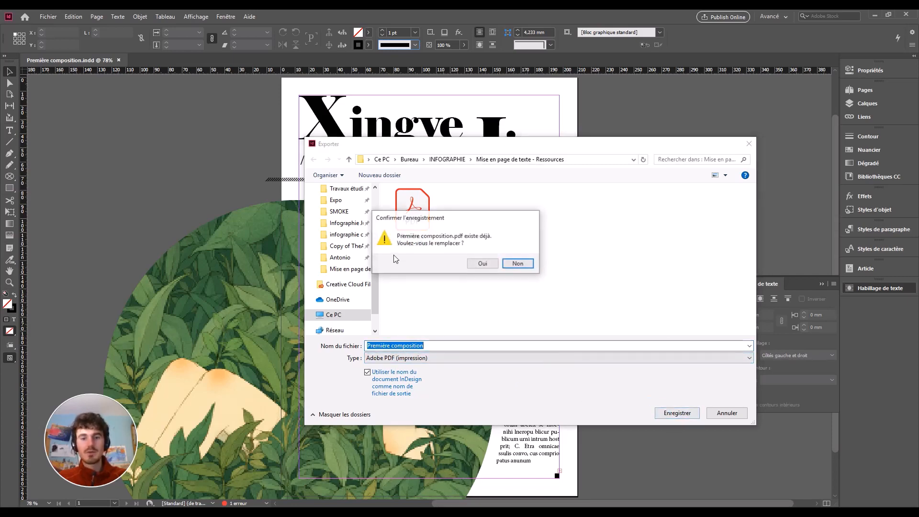
click(481, 264)
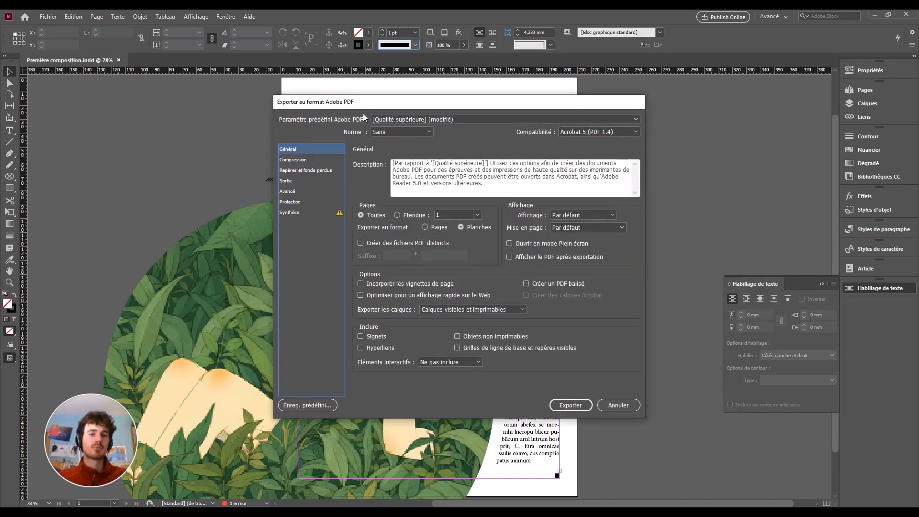
Export the PDF using the [Qualité supérieure] preset and dismiss the overset-text warning.
click(440, 119)
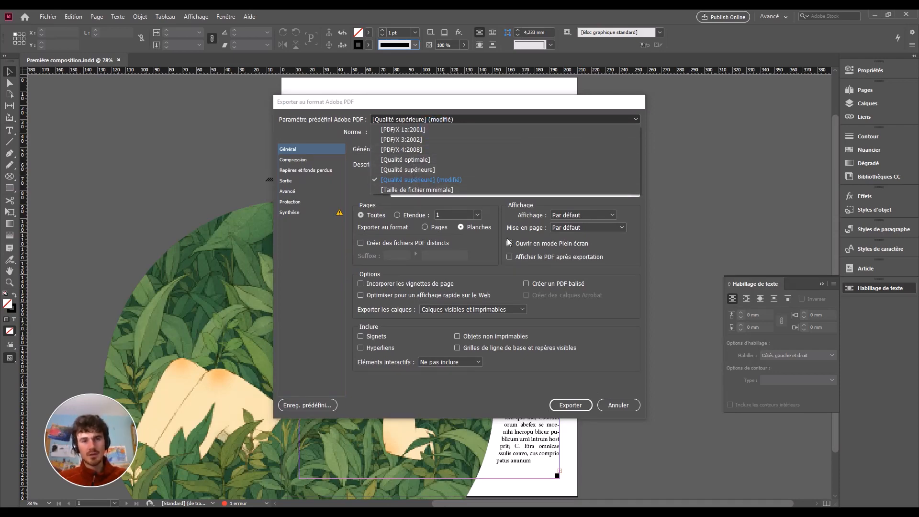
click(628, 300)
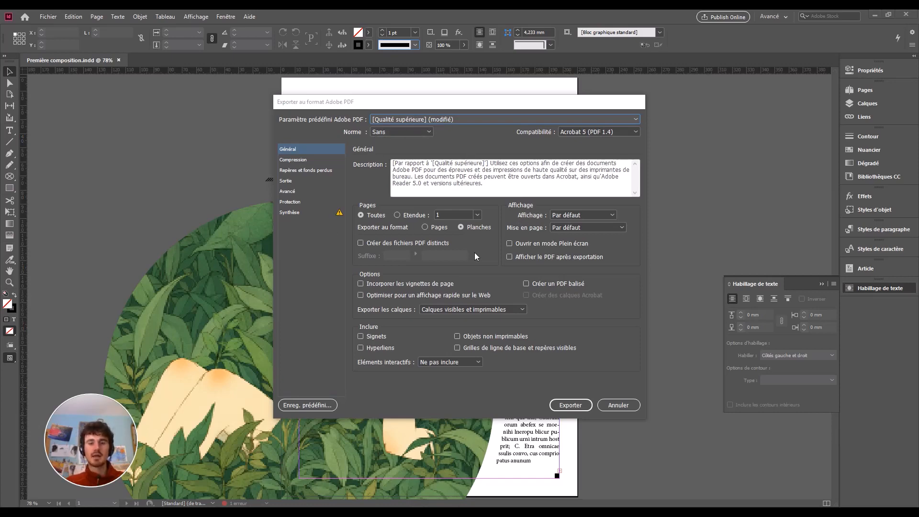
click(571, 405)
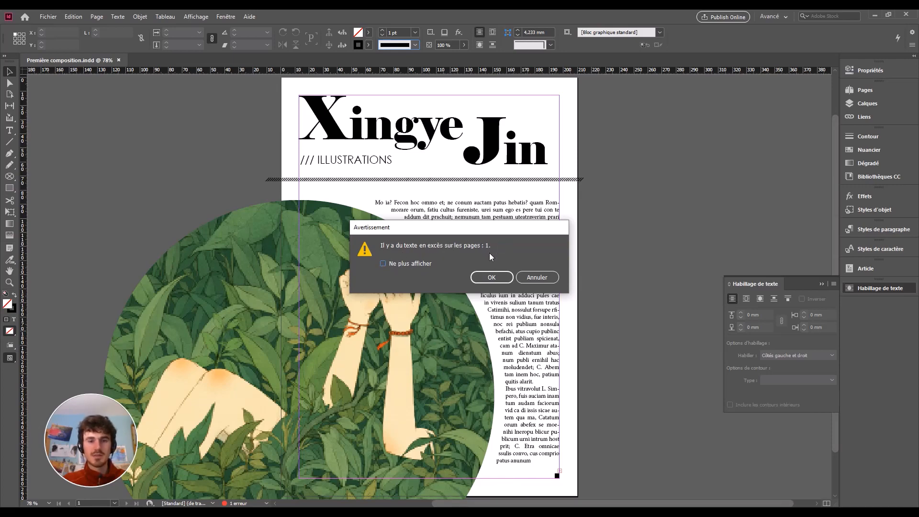
click(491, 278)
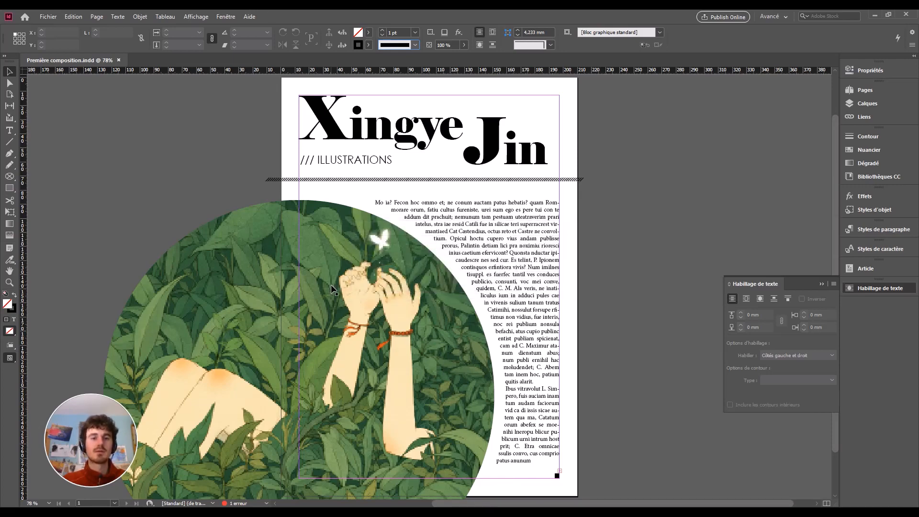